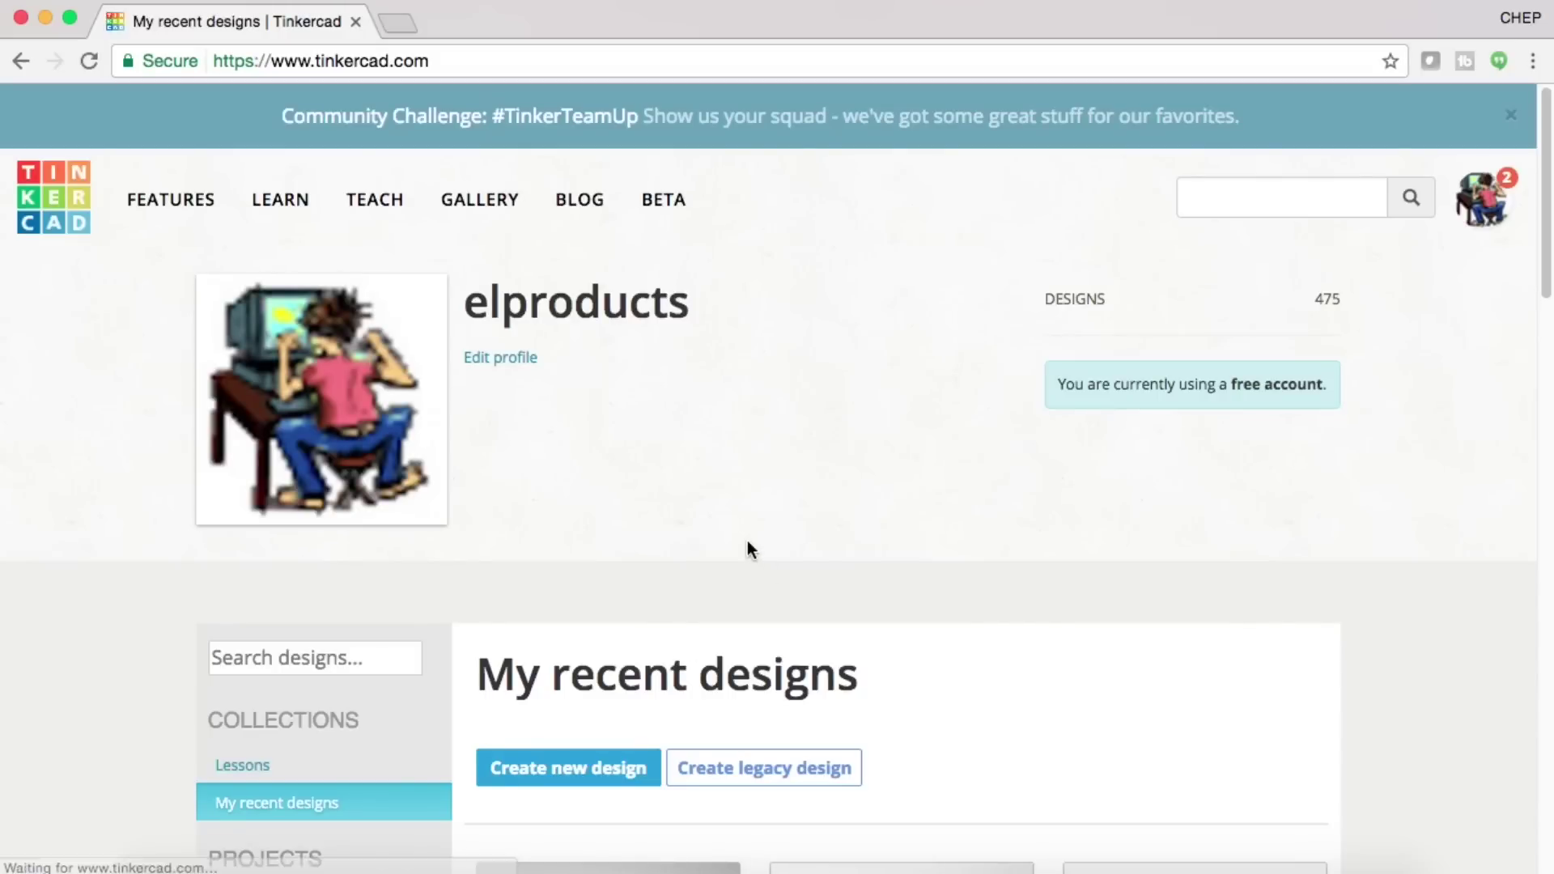
- Browse both pages of completed tutorial results in the Lessons collection
{"action": "scroll", "coordinate": [913, 579], "scroll_direction": "down", "scroll_amount": 3}
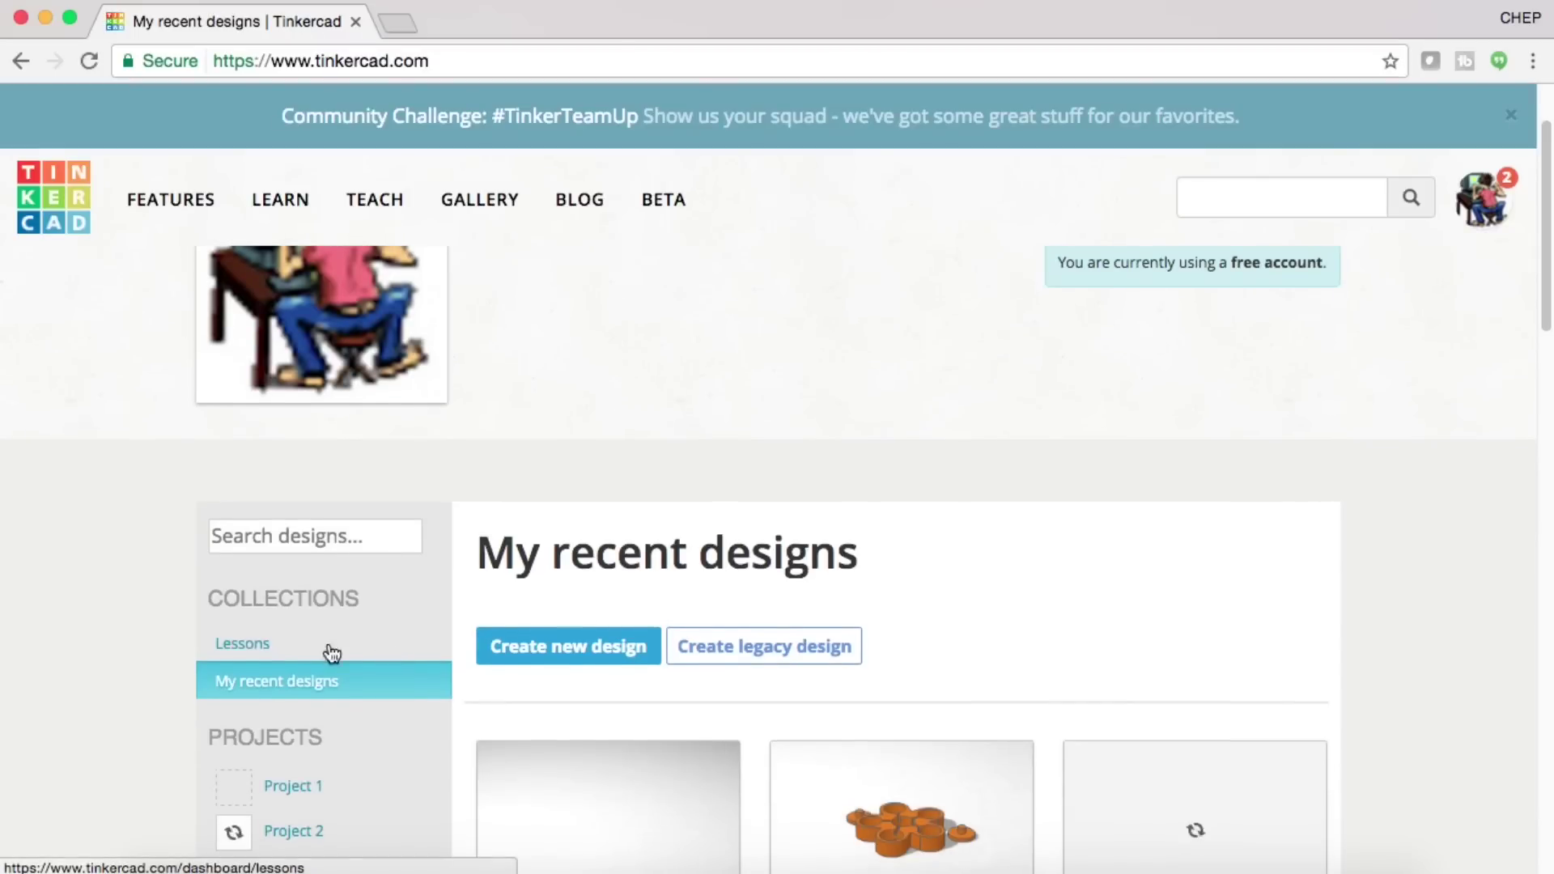
{"action": "left_click", "coordinate": [261, 645]}
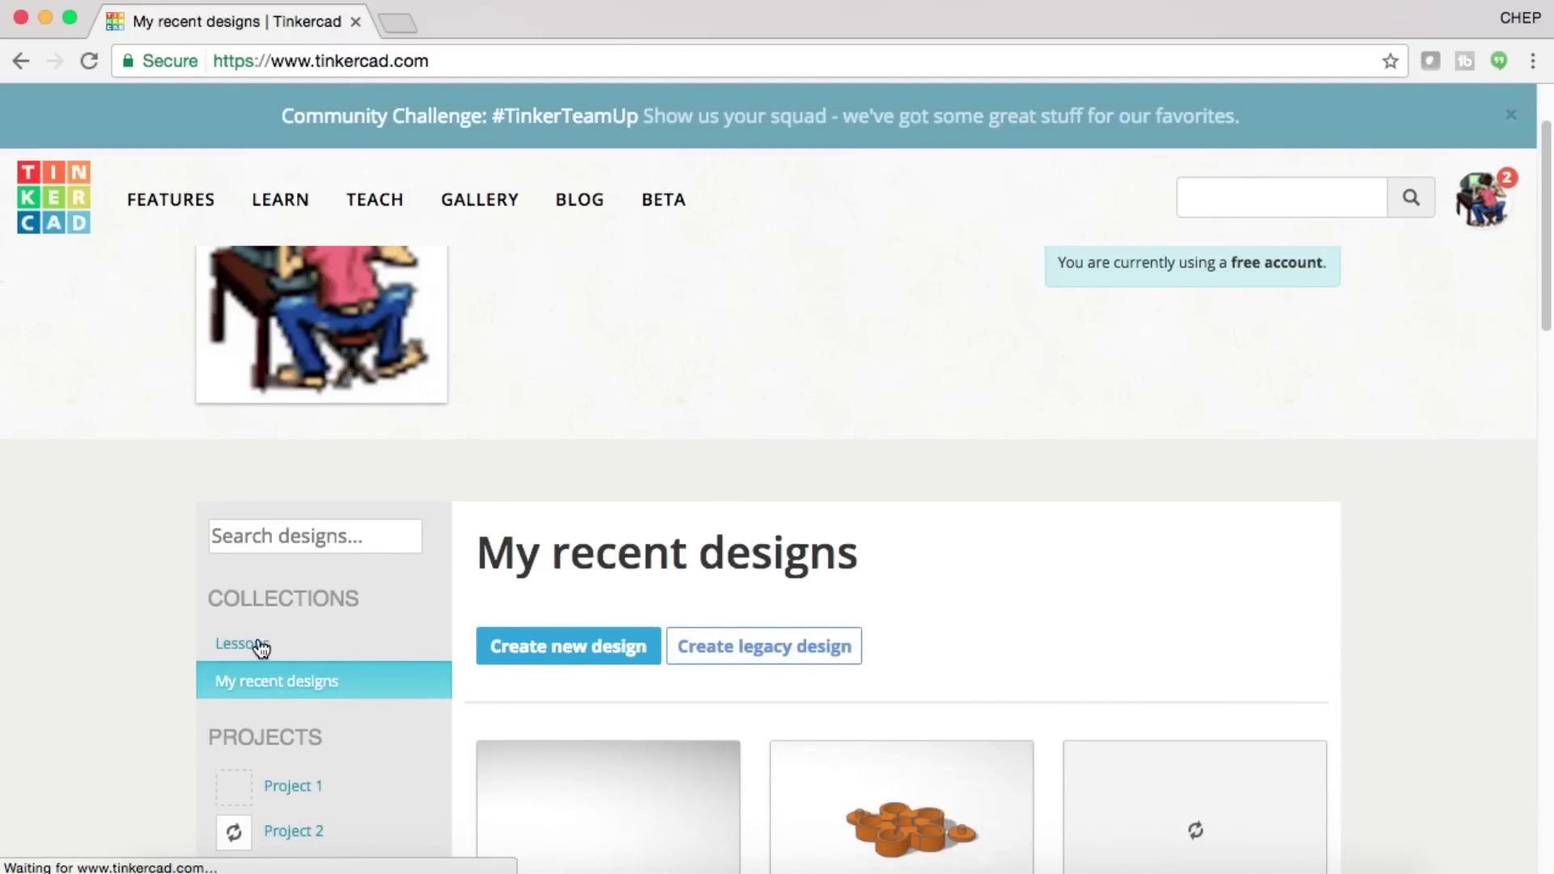
{"action": "scroll", "coordinate": [1257, 616], "scroll_direction": "down", "scroll_amount": 5}
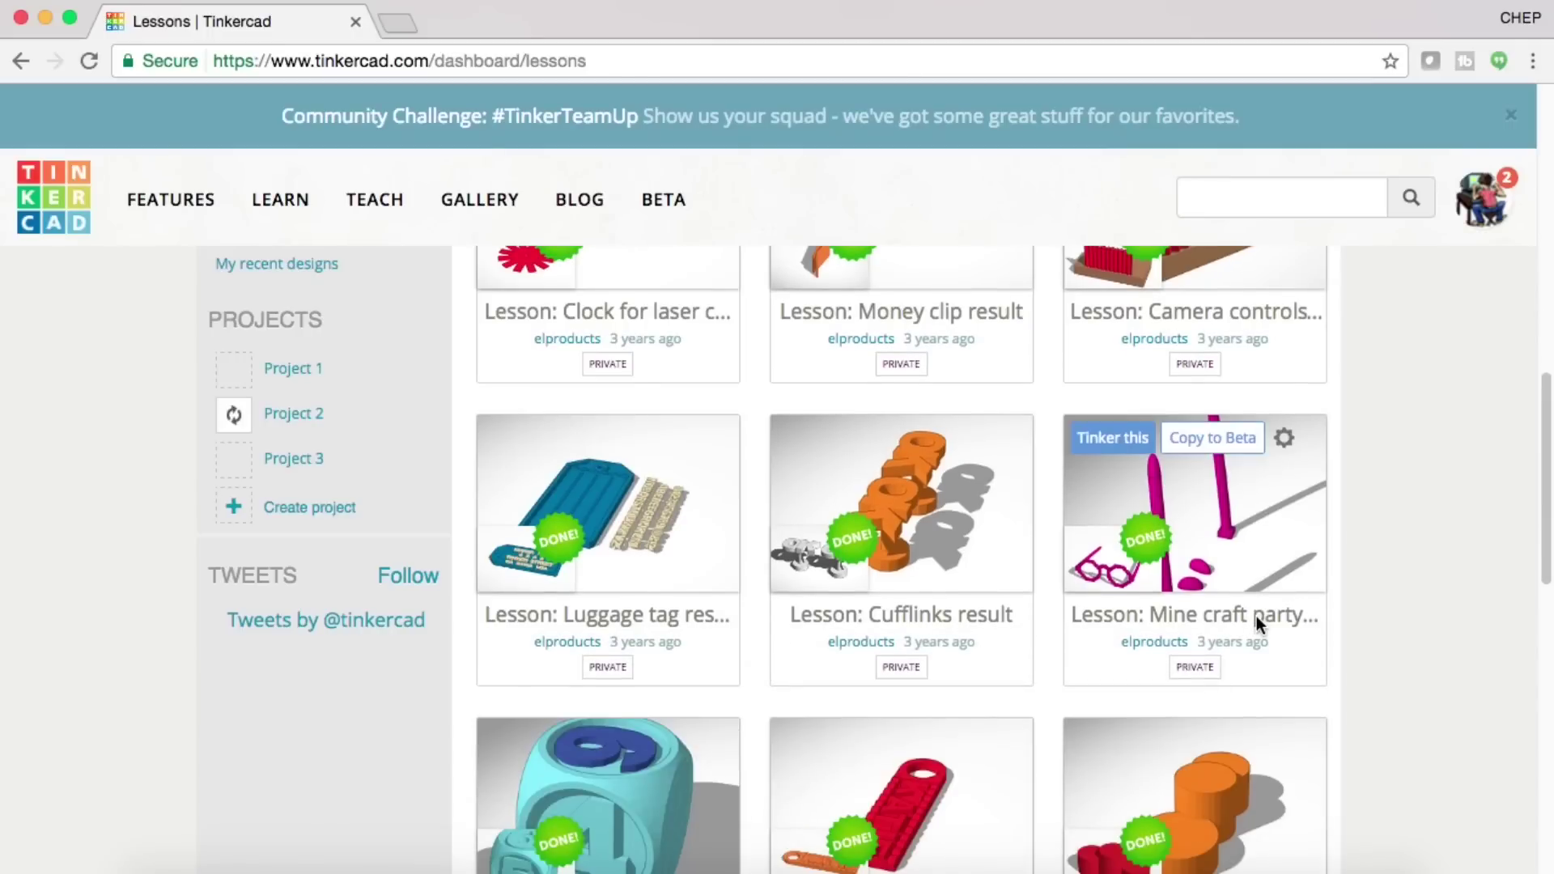
{"action": "scroll", "coordinate": [1257, 622], "scroll_direction": "down", "scroll_amount": 3}
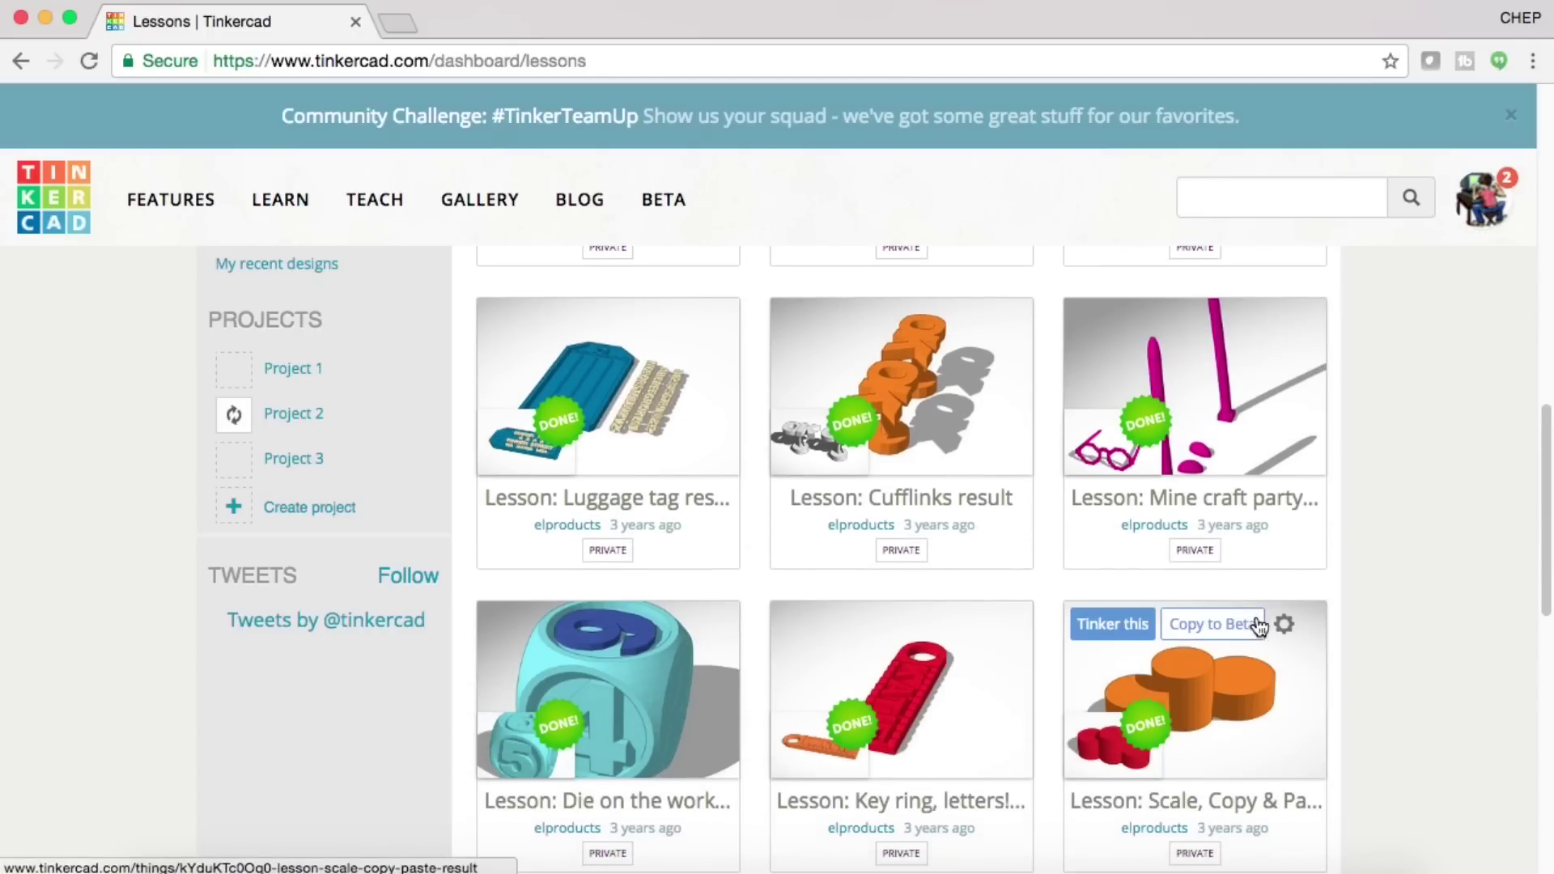
{"action": "scroll", "coordinate": [1259, 625], "scroll_direction": "down", "scroll_amount": 4}
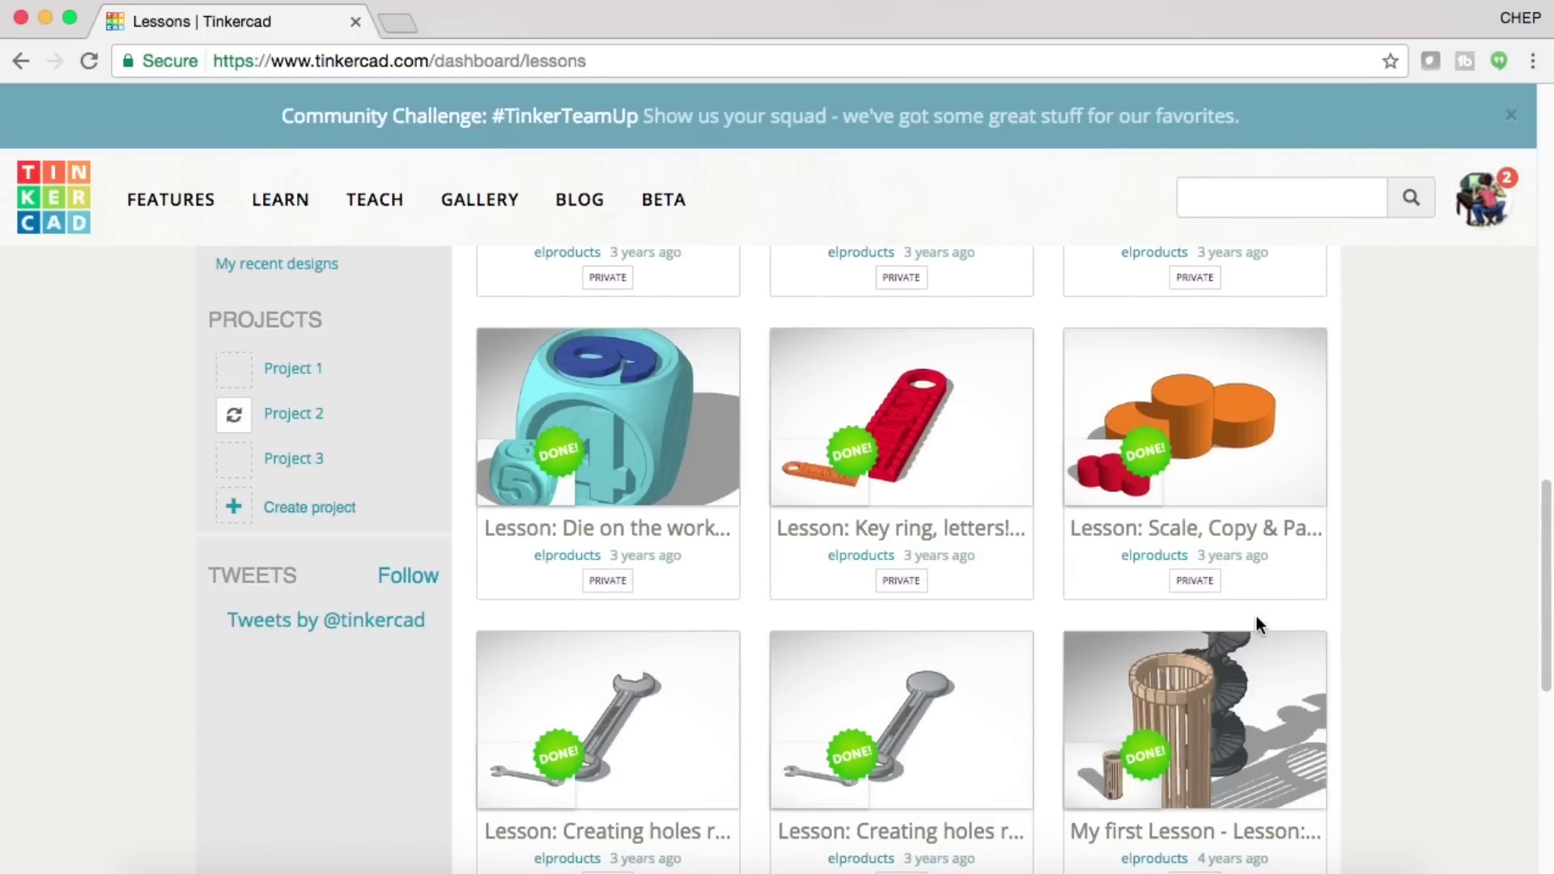
{"action": "scroll", "coordinate": [1257, 617], "scroll_direction": "down", "scroll_amount": 3}
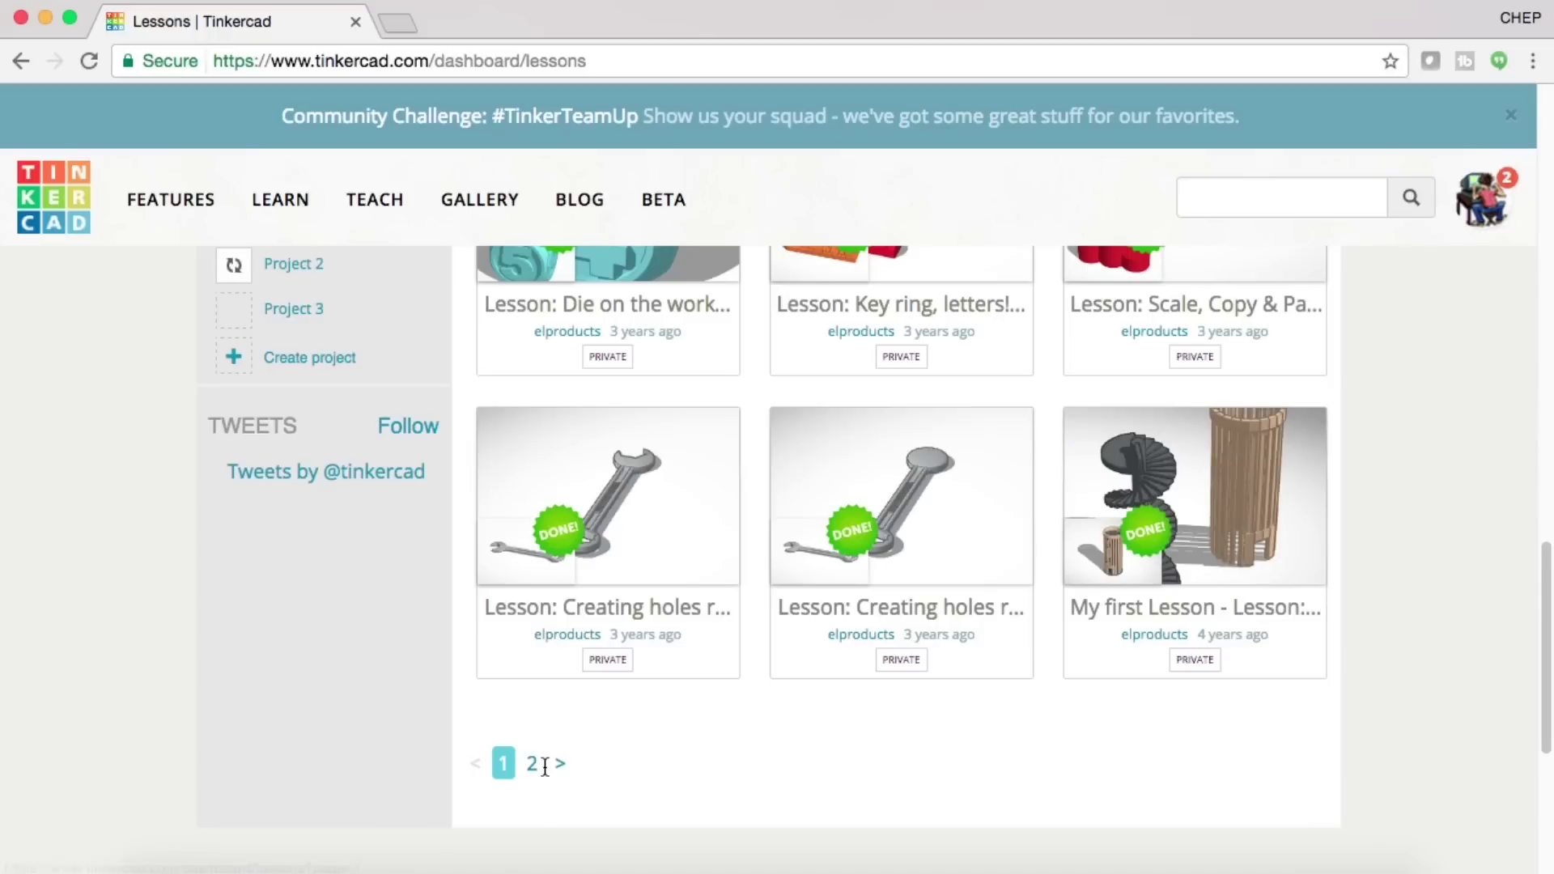
{"action": "left_click", "coordinate": [532, 764]}
{"action": "scroll", "coordinate": [881, 575], "scroll_direction": "up", "scroll_amount": 3}
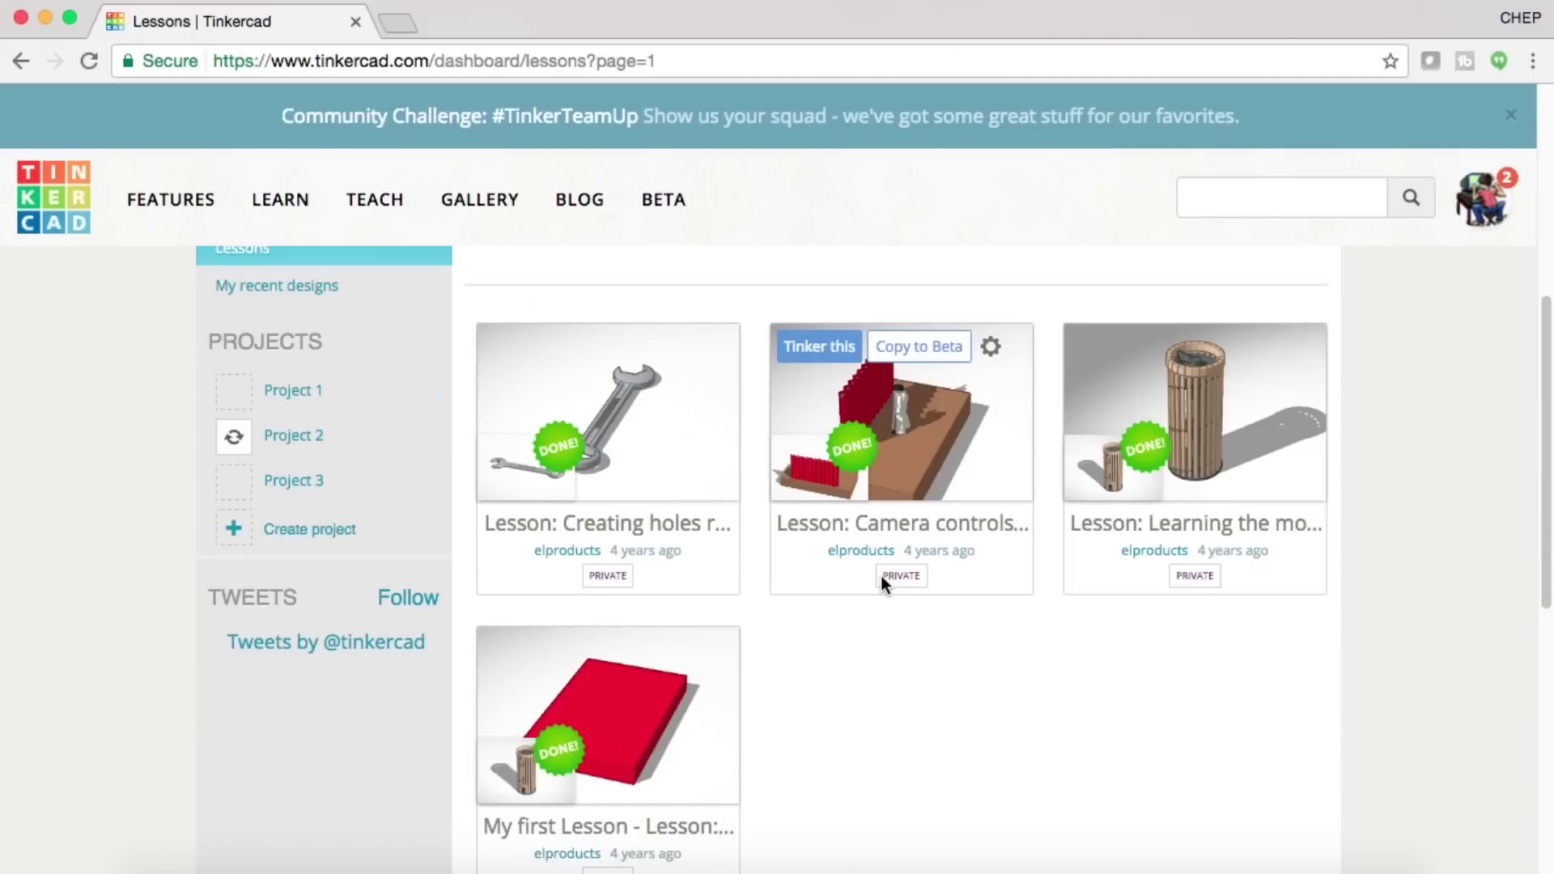
{"action": "scroll", "coordinate": [881, 576], "scroll_direction": "down", "scroll_amount": 1}
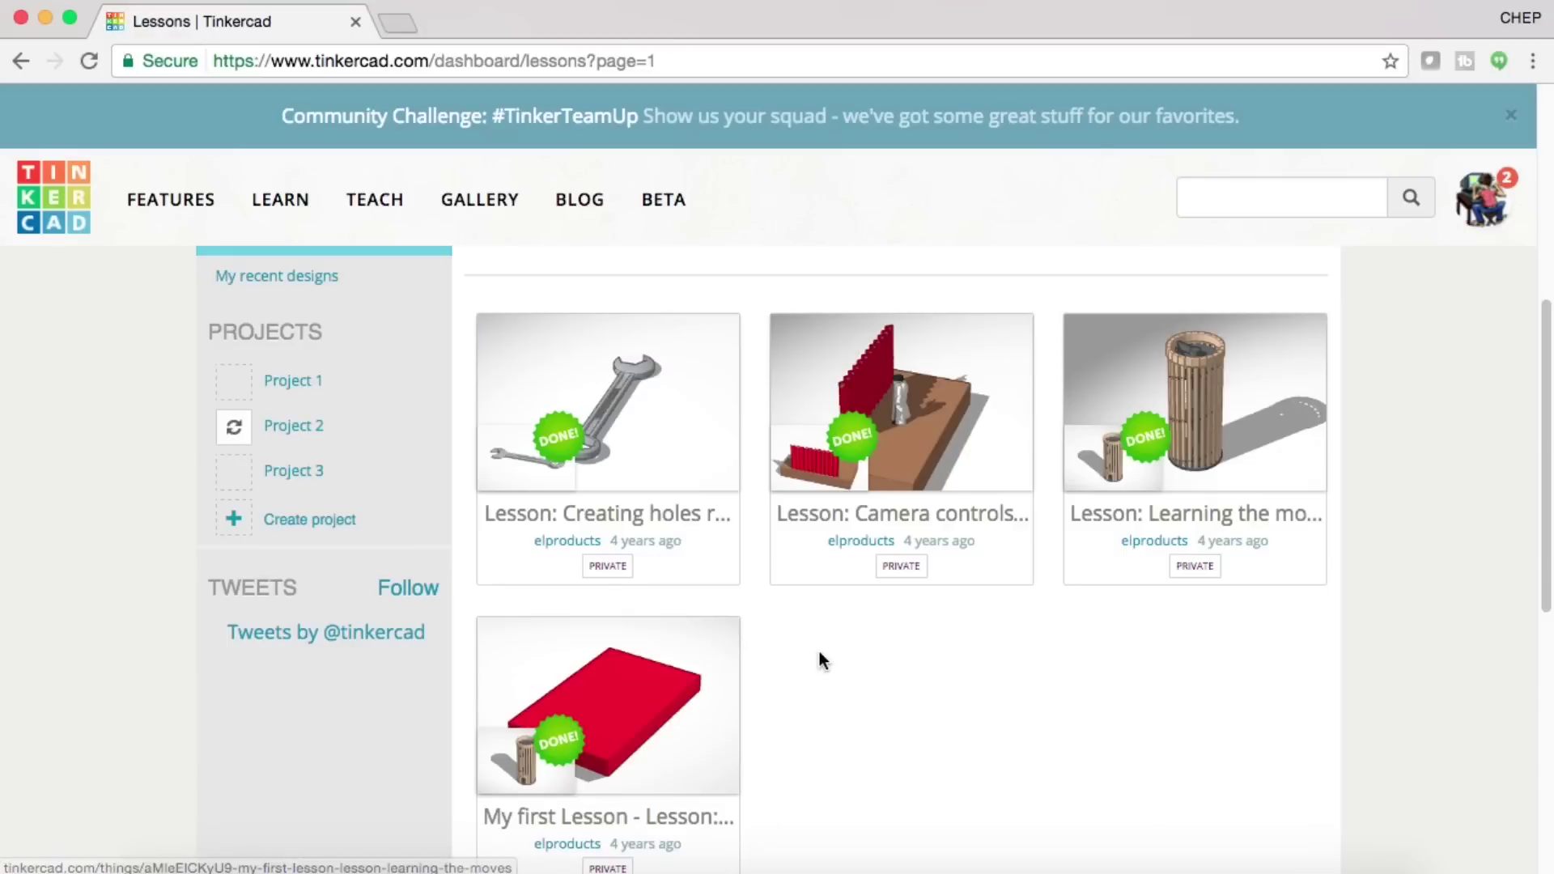
{"action": "scroll", "coordinate": [820, 652], "scroll_direction": "up", "scroll_amount": 1}
{"action": "scroll", "coordinate": [820, 662], "scroll_direction": "up", "scroll_amount": 3}
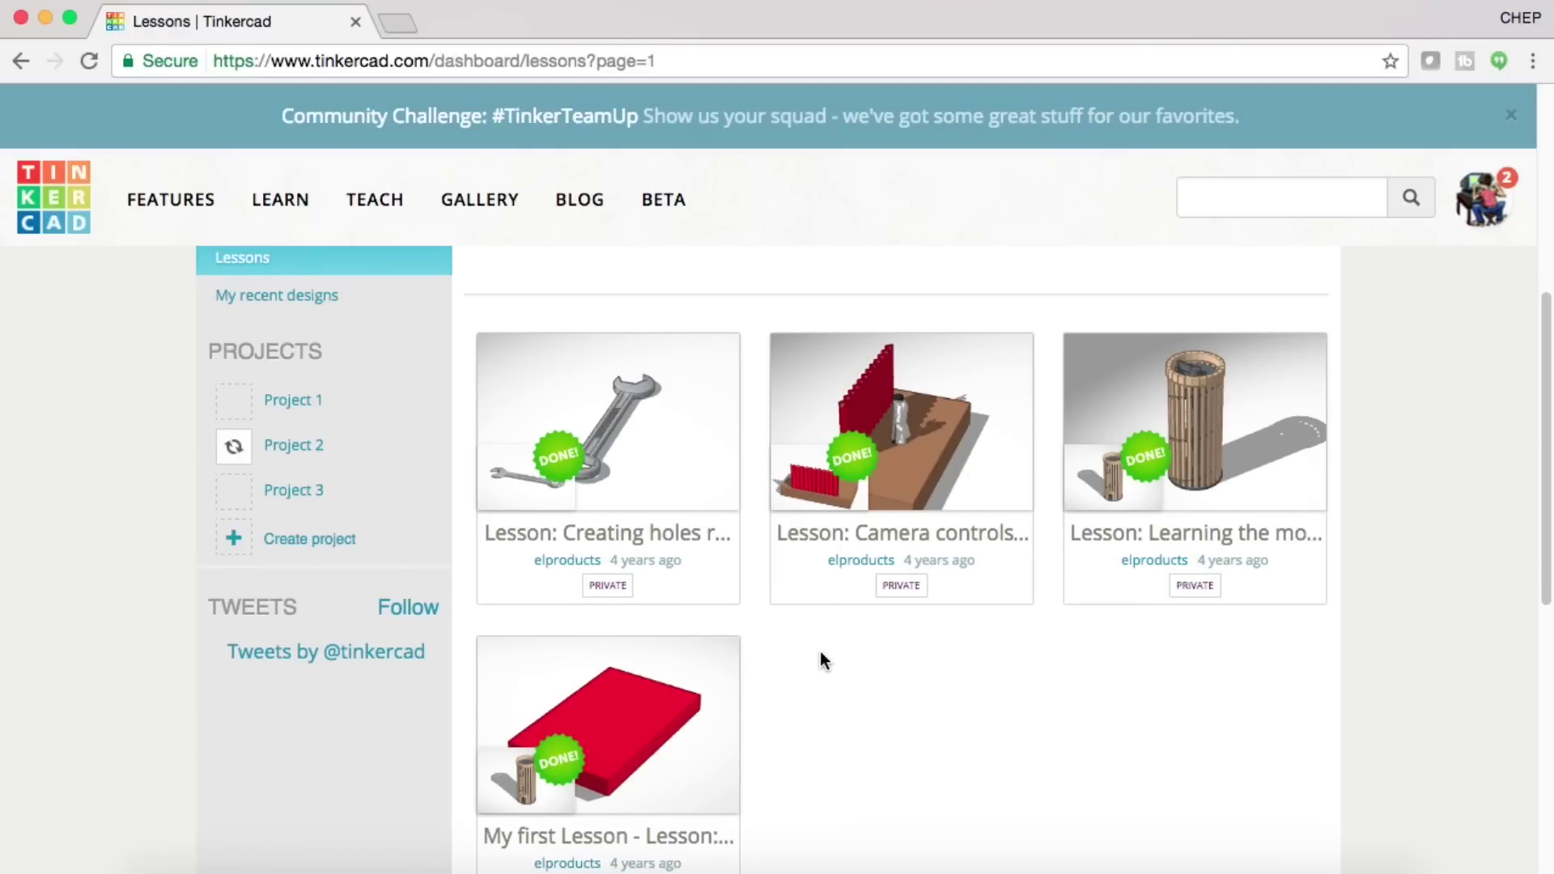
{"action": "scroll", "coordinate": [821, 653], "scroll_direction": "up", "scroll_amount": 6}
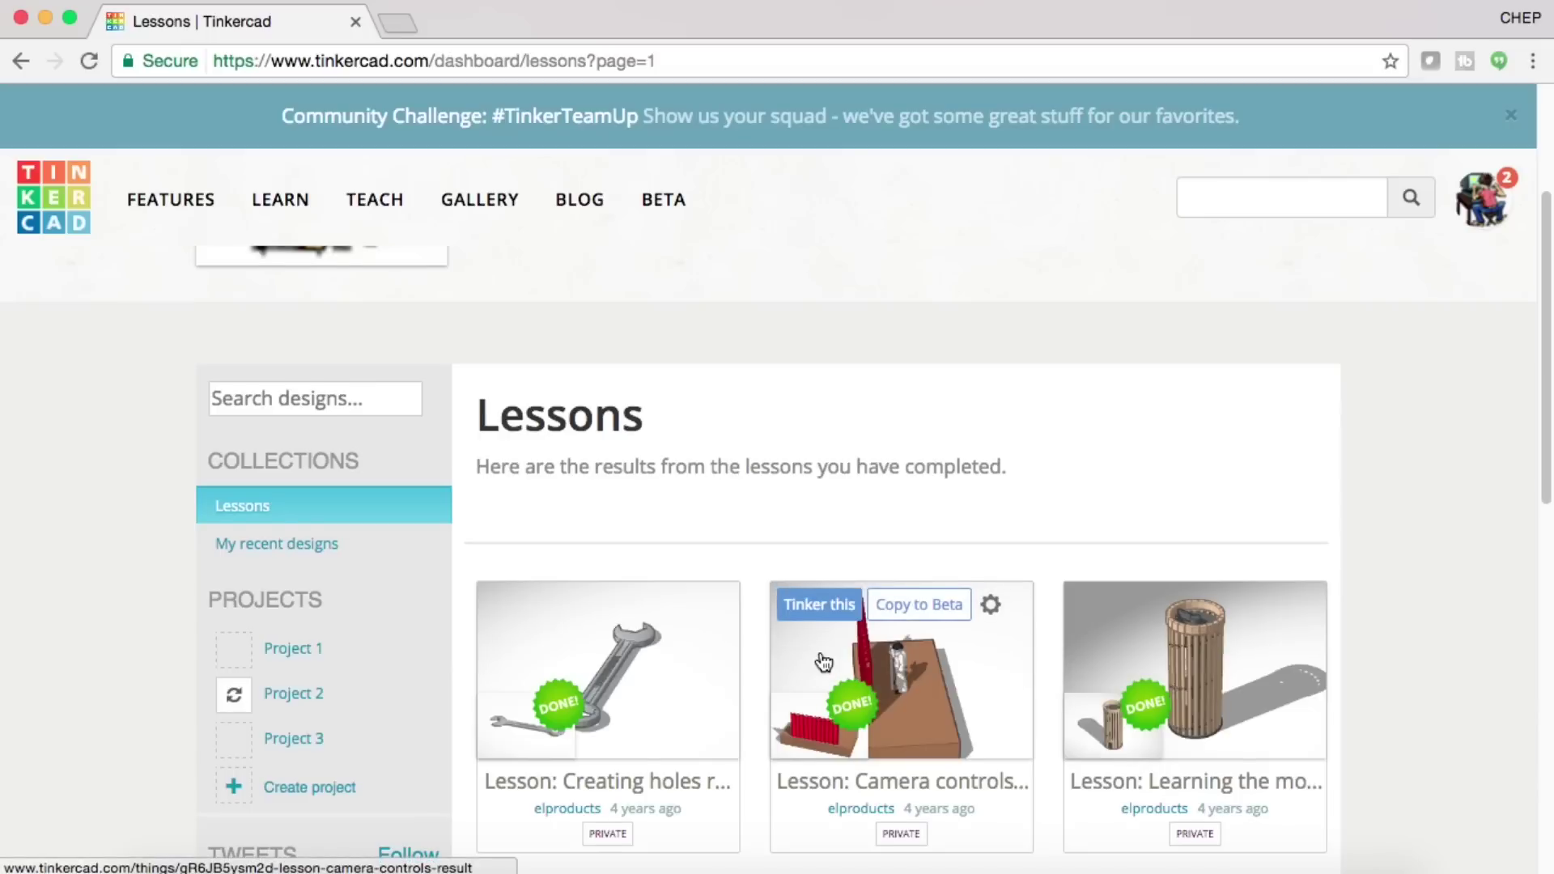
{"action": "scroll", "coordinate": [824, 662], "scroll_direction": "up", "scroll_amount": 8}
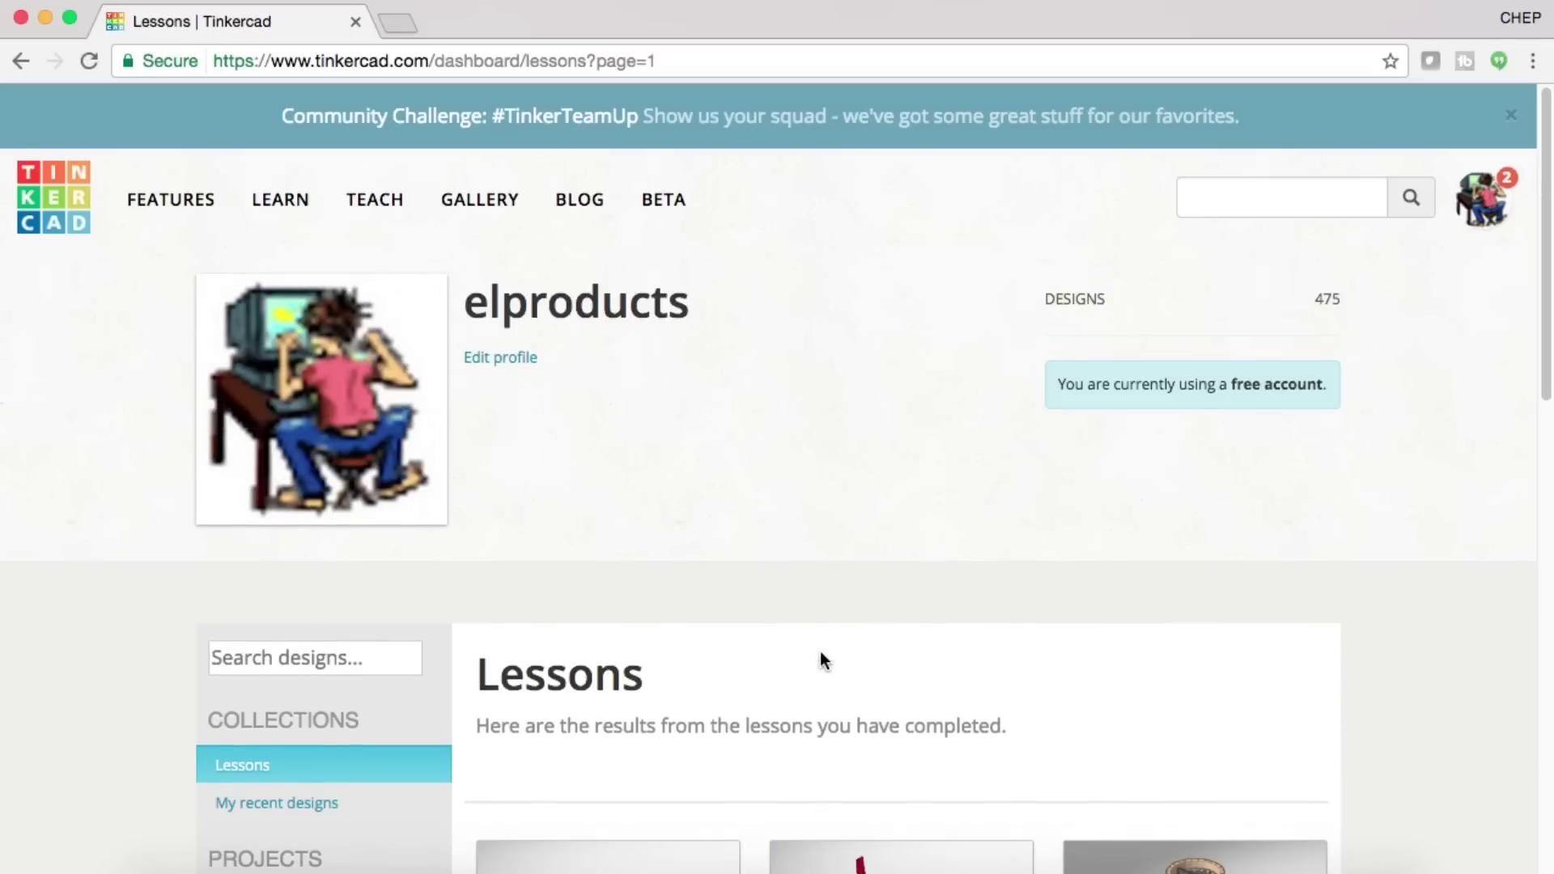
- Open the Creating Holes lesson from the Basic Skills section of the Learn page
{"action": "left_click", "coordinate": [281, 206]}
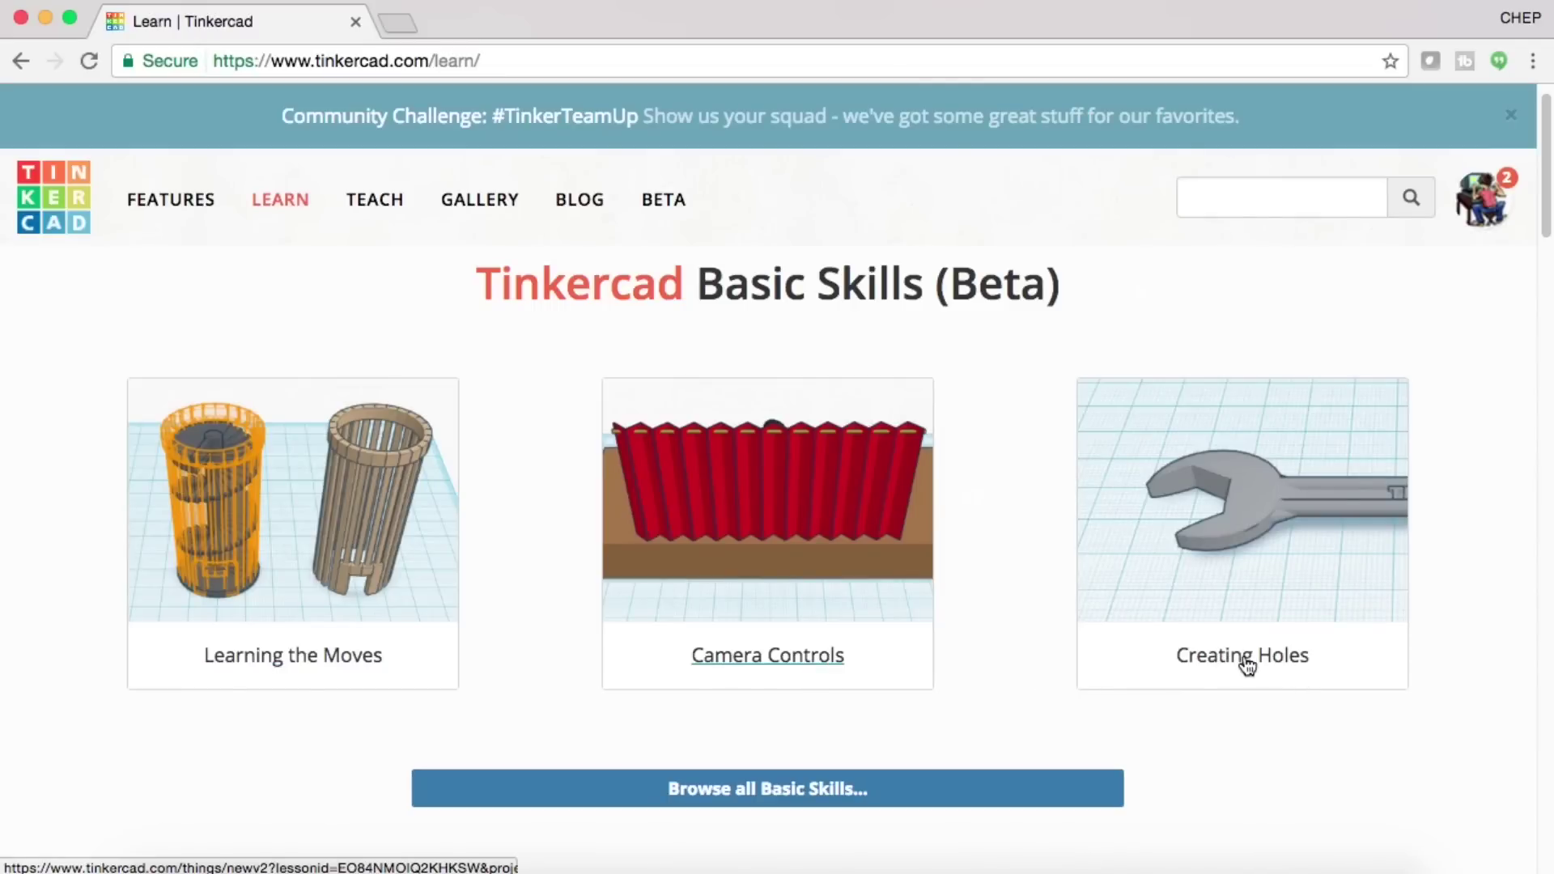
{"action": "scroll", "coordinate": [1073, 670], "scroll_direction": "down", "scroll_amount": 1}
{"action": "scroll", "coordinate": [1075, 669], "scroll_direction": "down", "scroll_amount": 2}
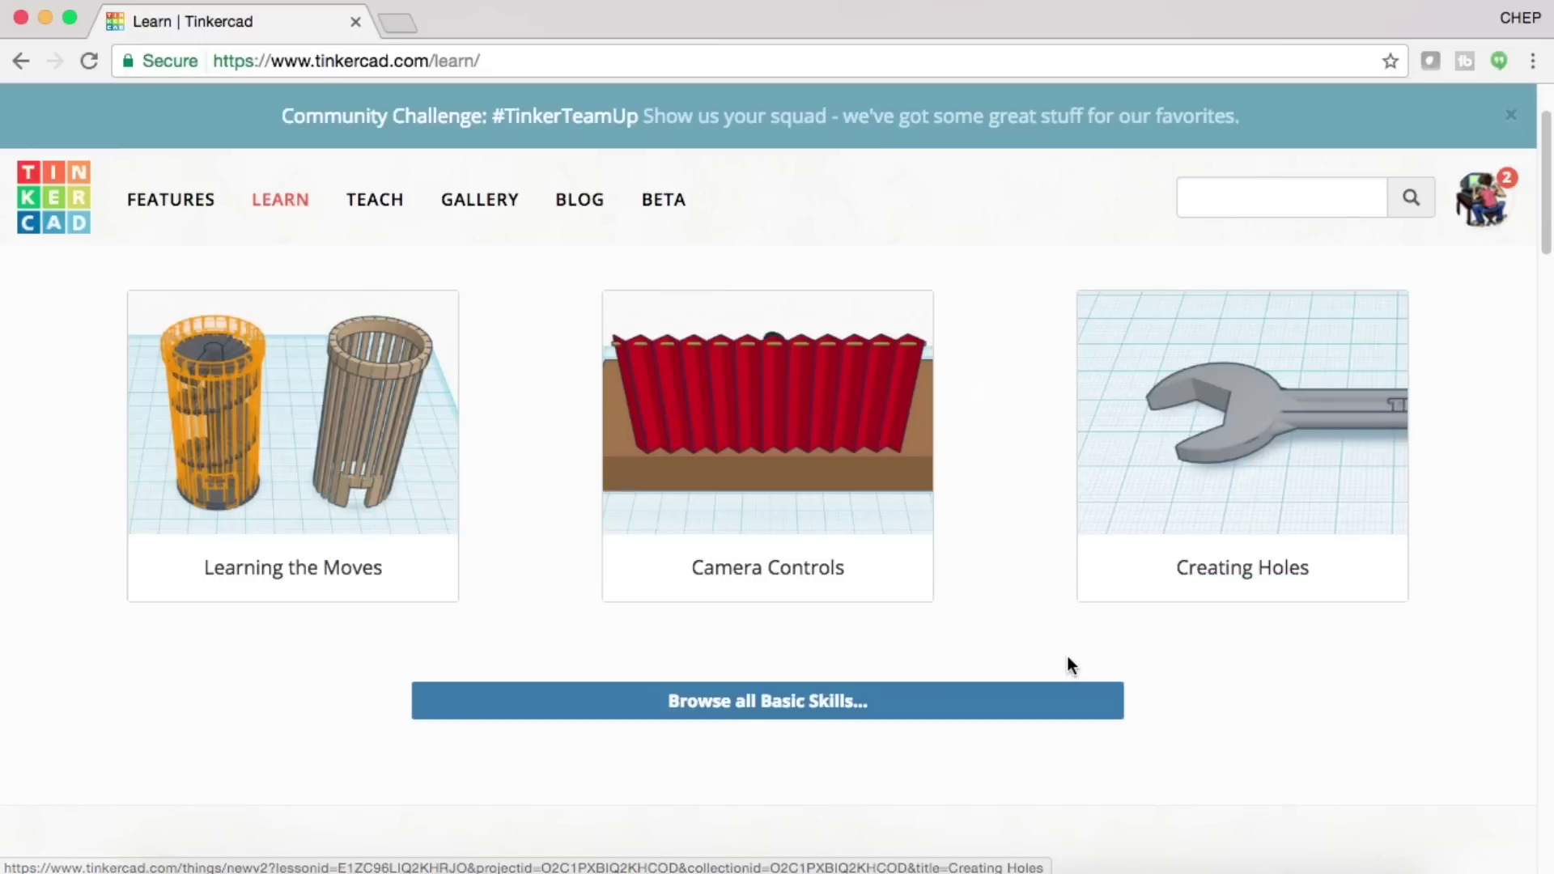
{"action": "left_click", "coordinate": [1241, 575]}
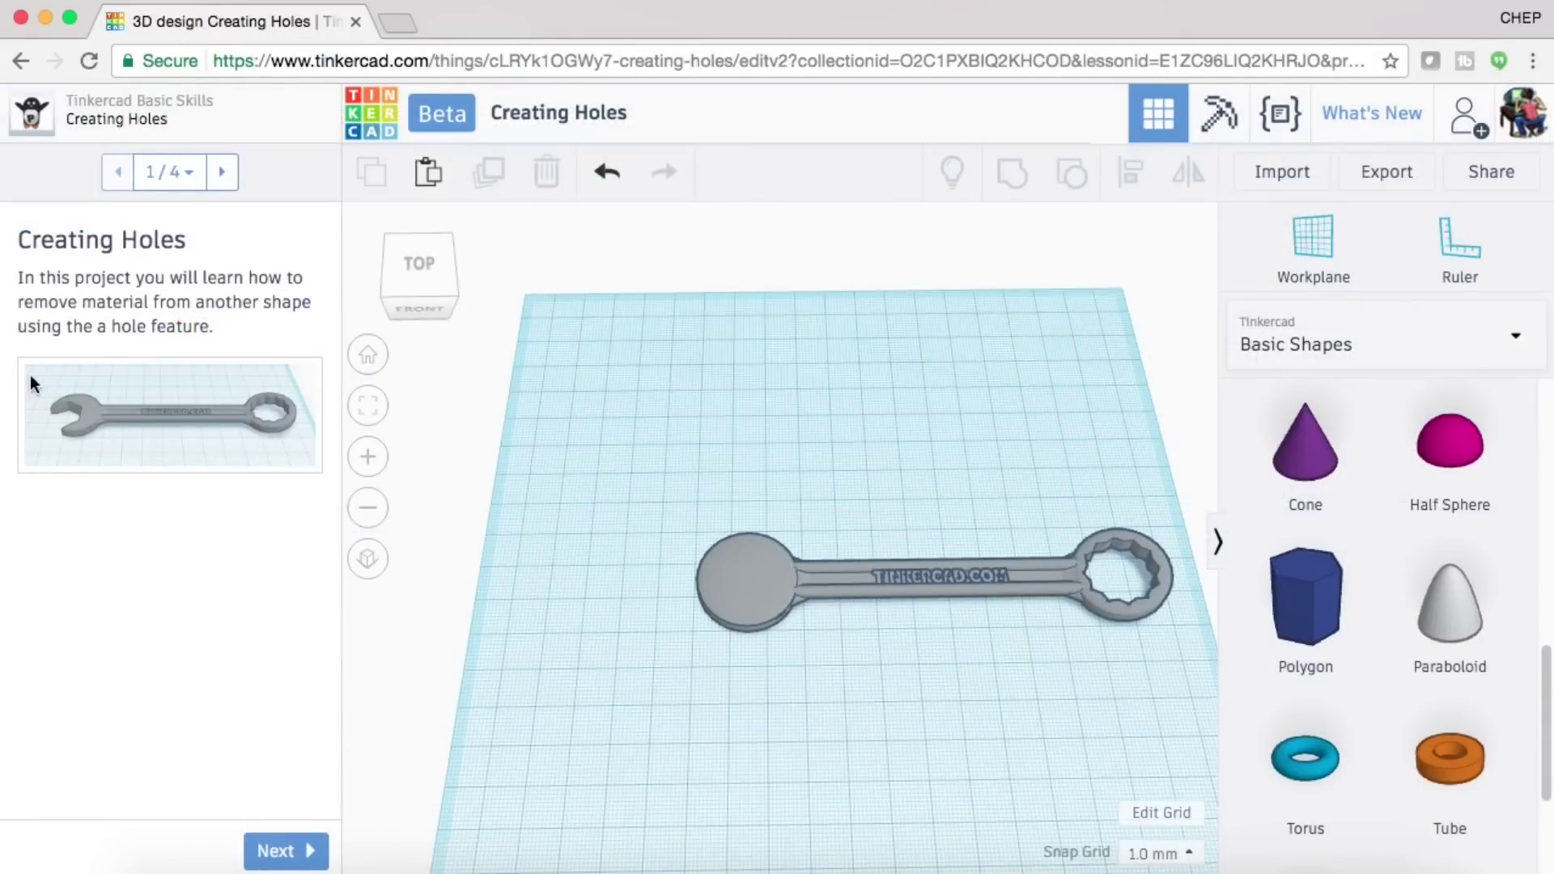
- Advance the lesson to page 2 and place a Polygon in the orange outlined area over the wrench's round end
{"action": "left_click", "coordinate": [302, 848]}
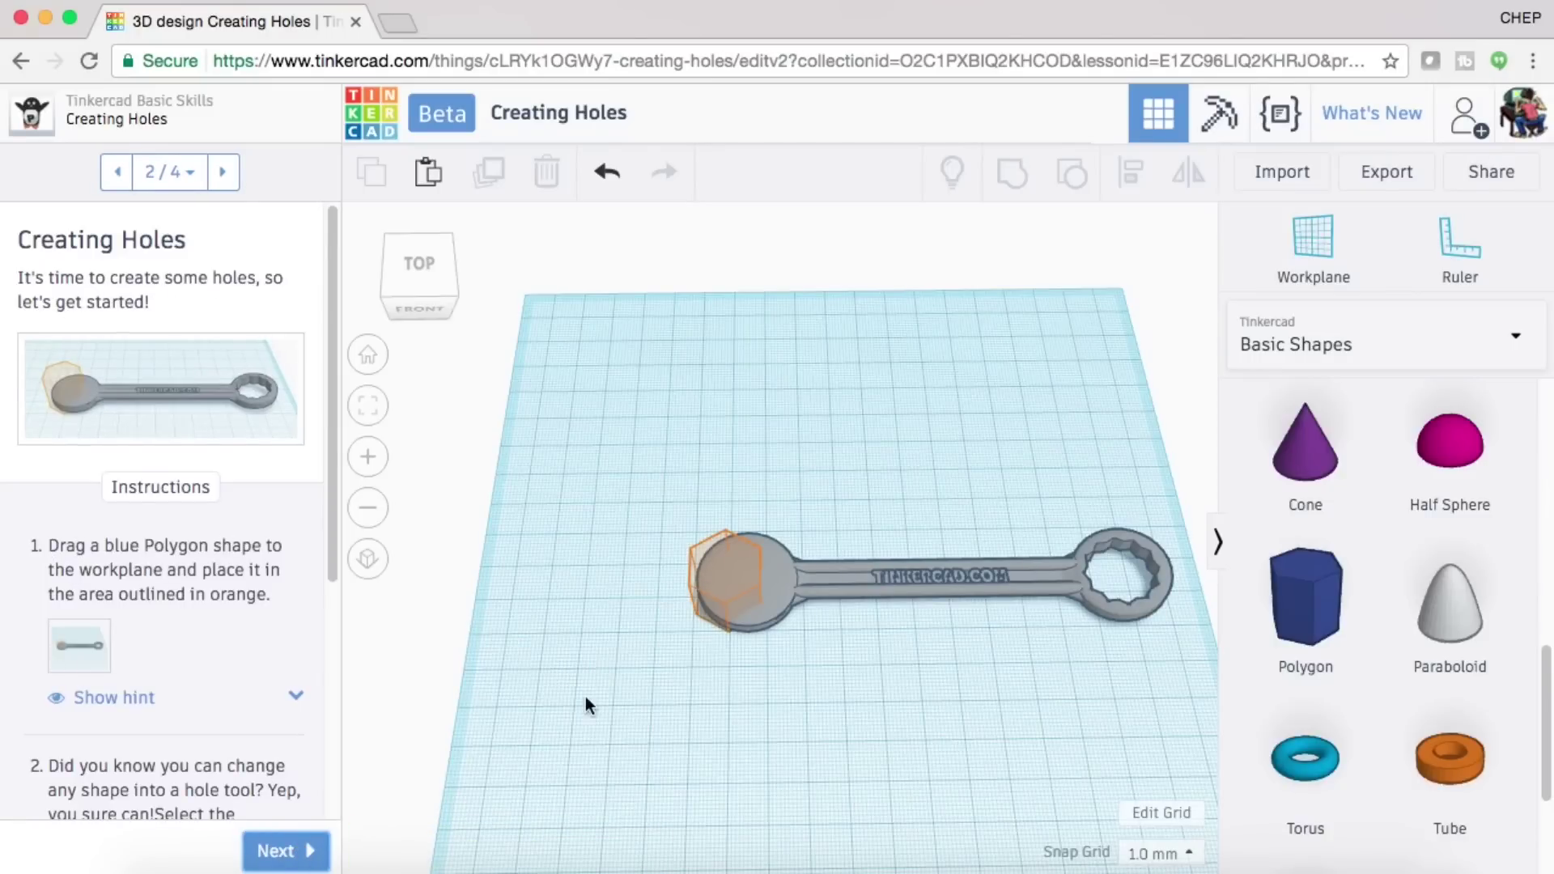
{"action": "left_click_drag", "start_coordinate": [1304, 583], "coordinate": [731, 591]}
{"action": "scroll", "coordinate": [732, 590], "scroll_direction": "up", "scroll_amount": 5}
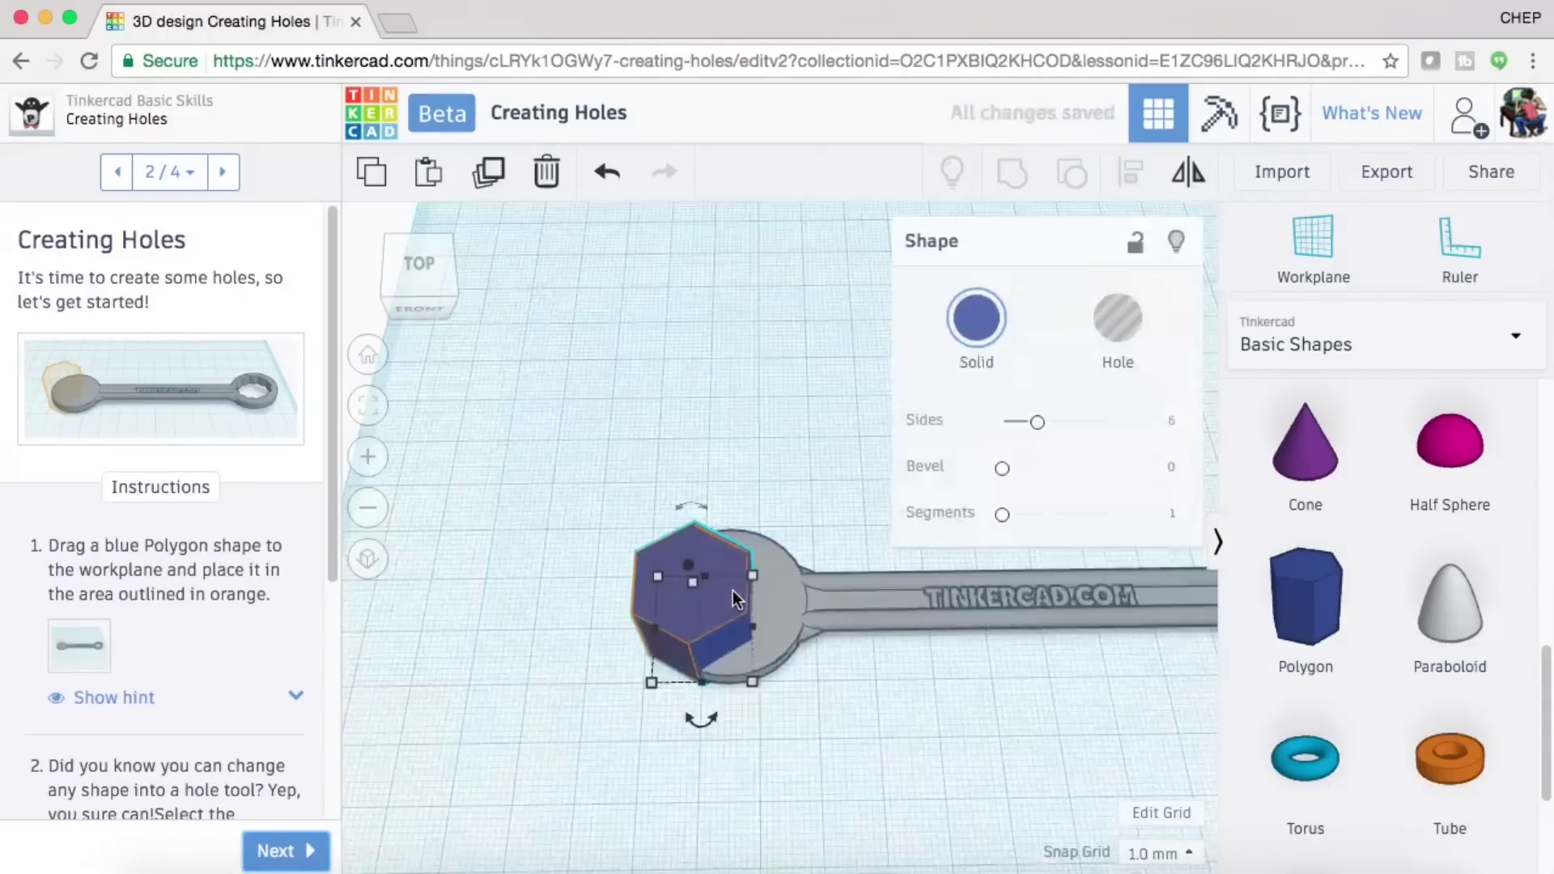
{"action": "scroll", "coordinate": [733, 592], "scroll_direction": "down", "scroll_amount": 3}
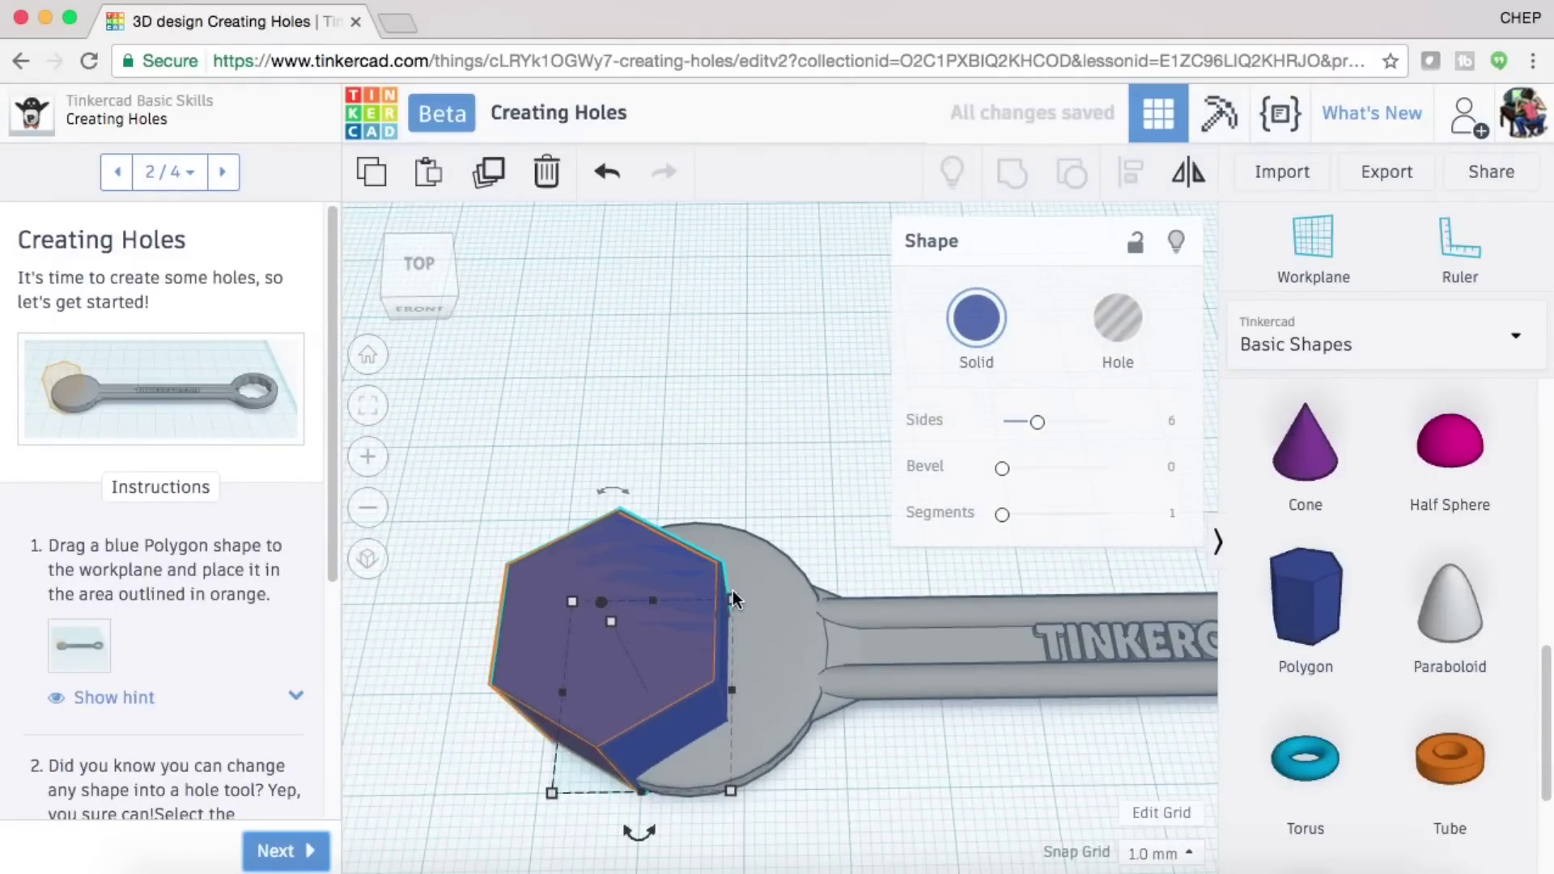
{"action": "left_click_drag", "start_coordinate": [709, 607], "coordinate": [700, 607]}
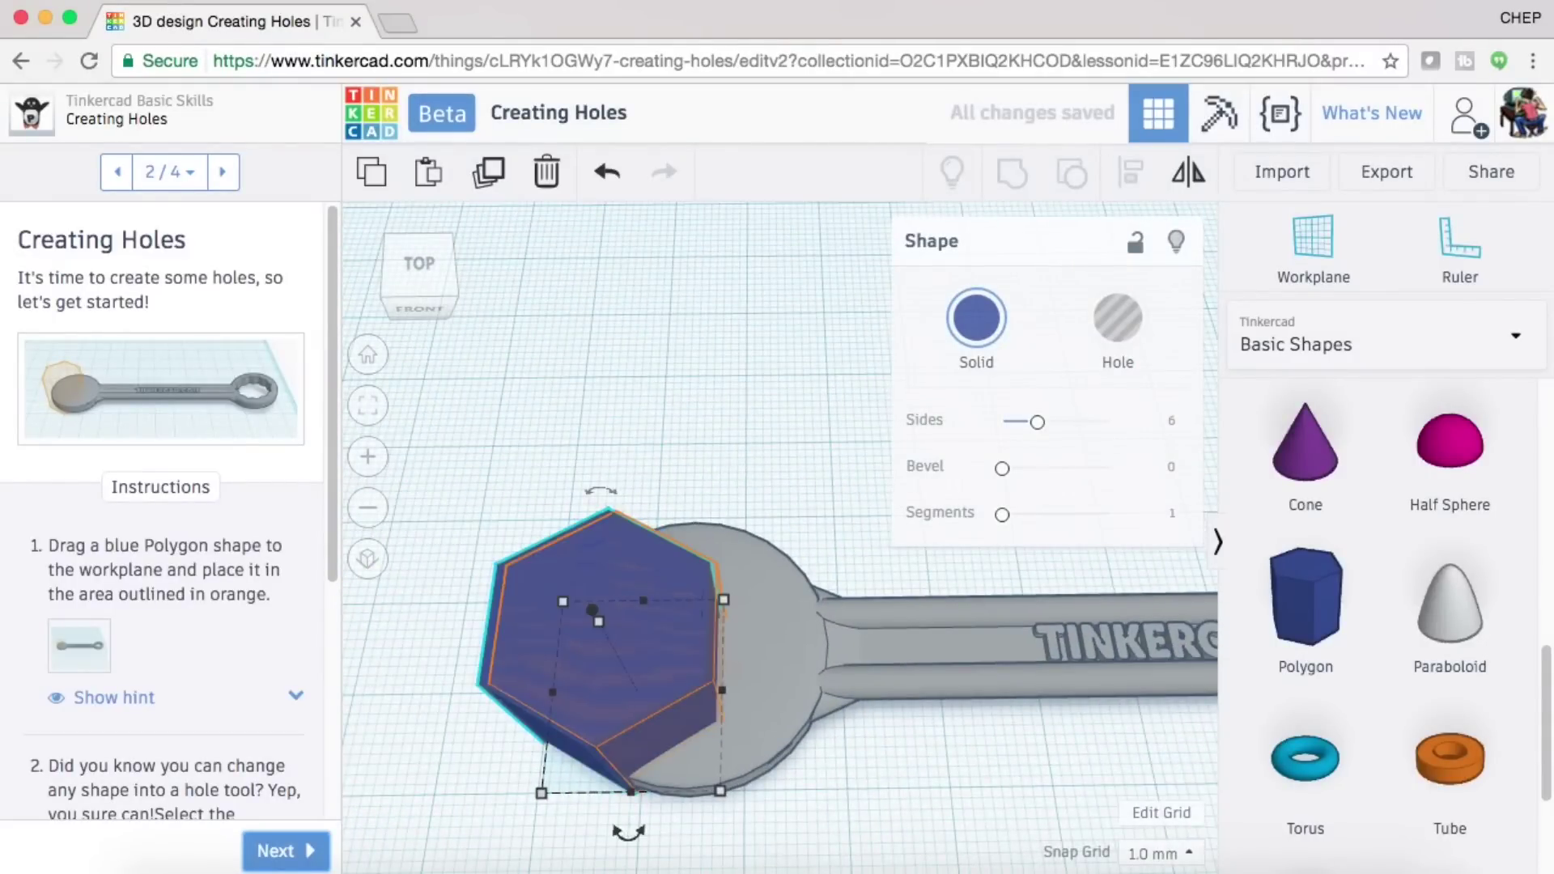
{"action": "key", "text": "ctrl+z"}
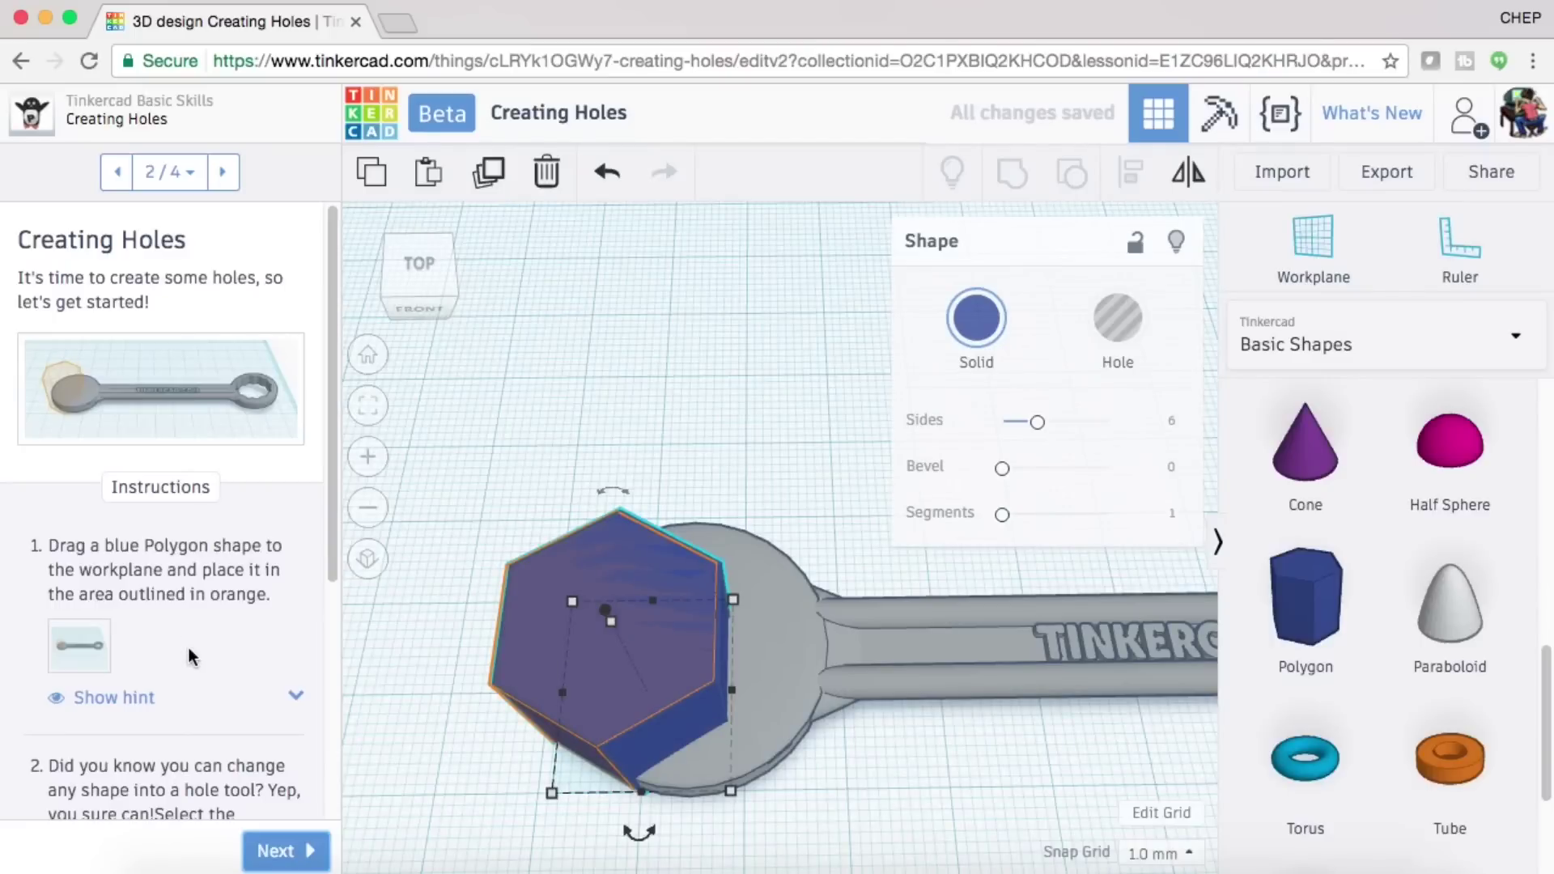
- Read the second instruction and turn the placed polygon into a hole
{"action": "scroll", "coordinate": [193, 684], "scroll_direction": "down", "scroll_amount": 5}
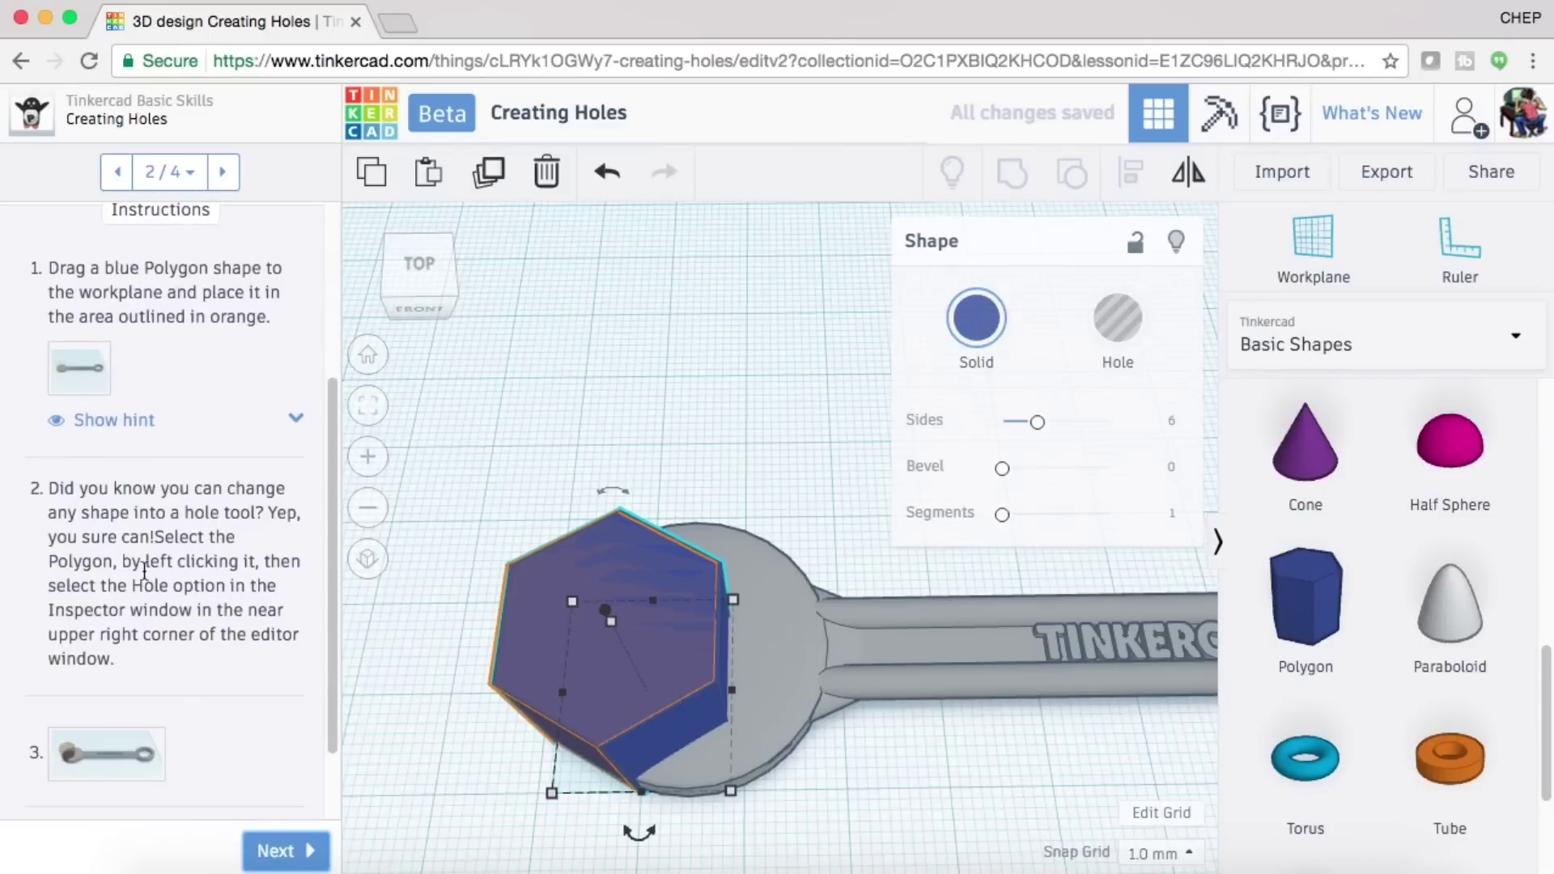
{"action": "scroll", "coordinate": [129, 567], "scroll_direction": "down", "scroll_amount": 1}
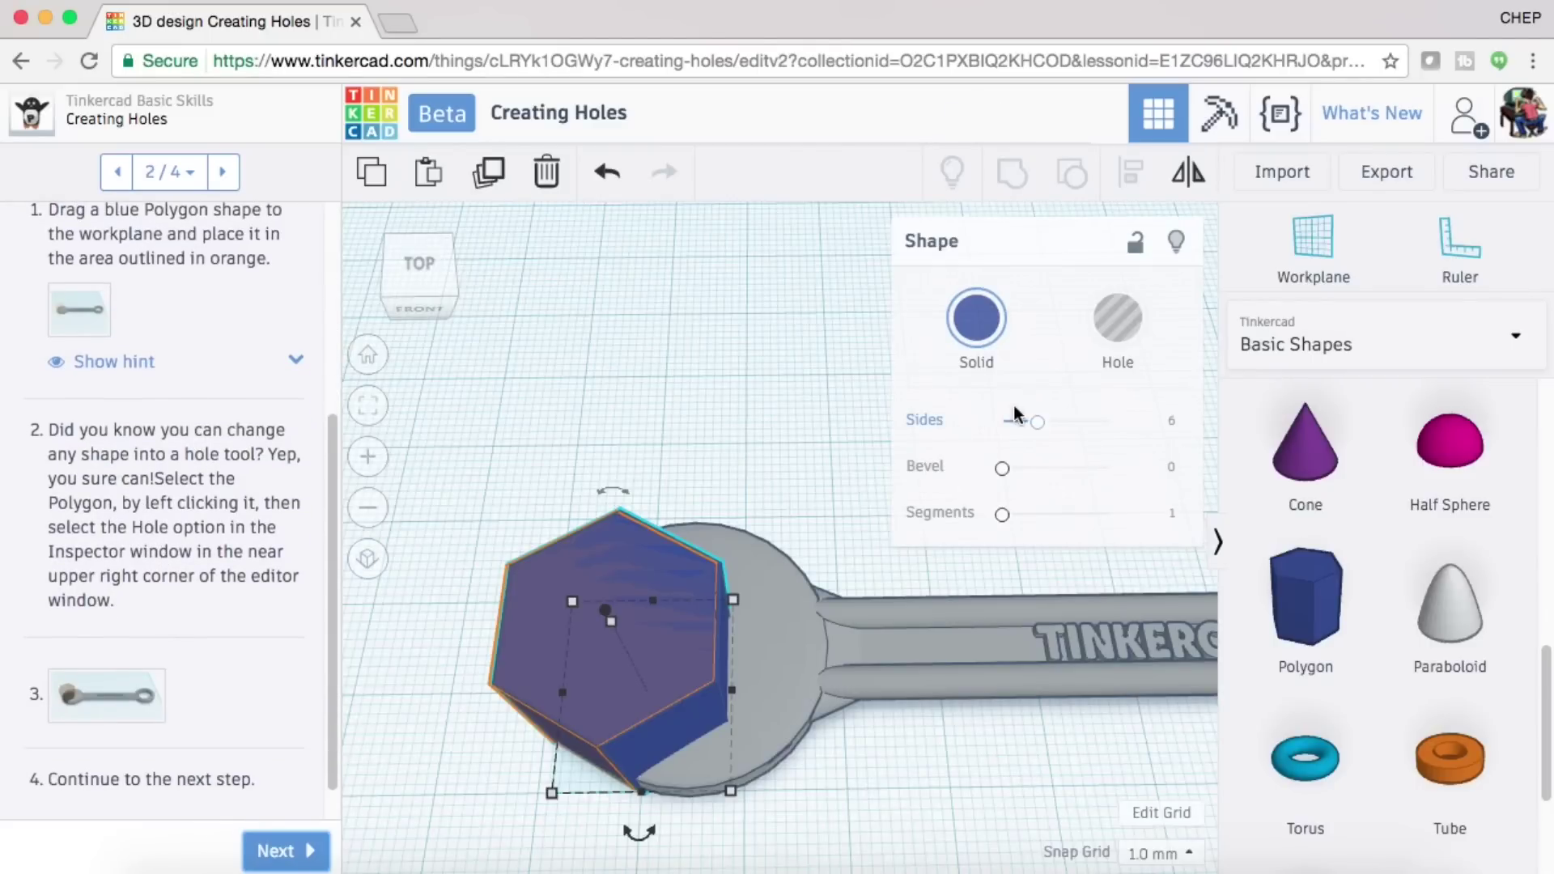
{"action": "left_click", "coordinate": [1093, 330]}
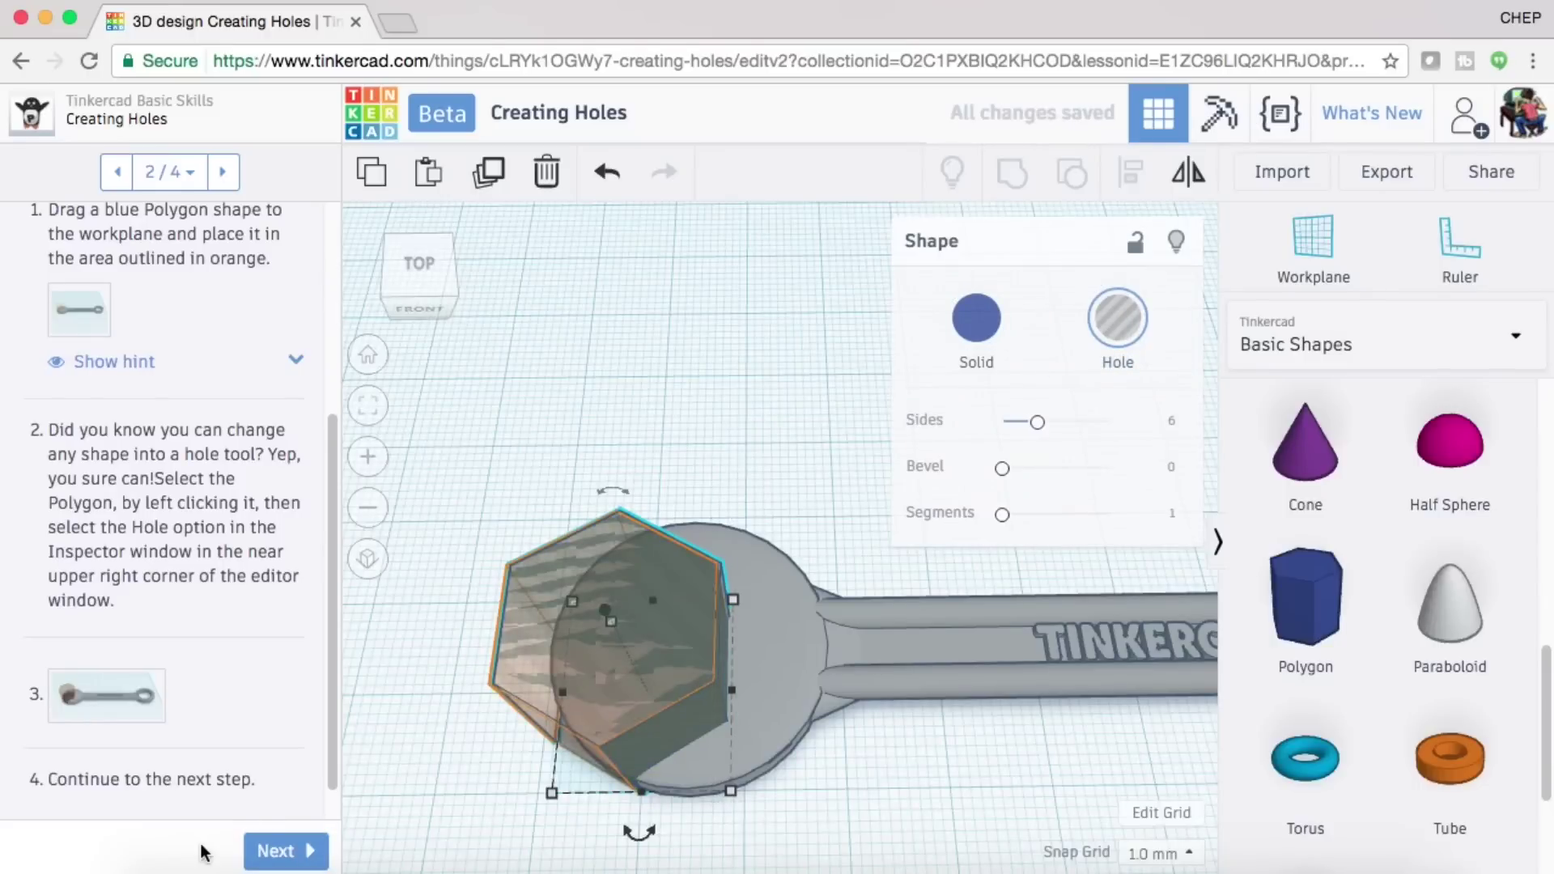
- Continue to the lesson's Group the Shapes page and select both the polygon hole and the wrench
{"action": "scroll", "coordinate": [218, 809], "scroll_direction": "down", "scroll_amount": 1}
{"action": "left_click", "coordinate": [283, 855]}
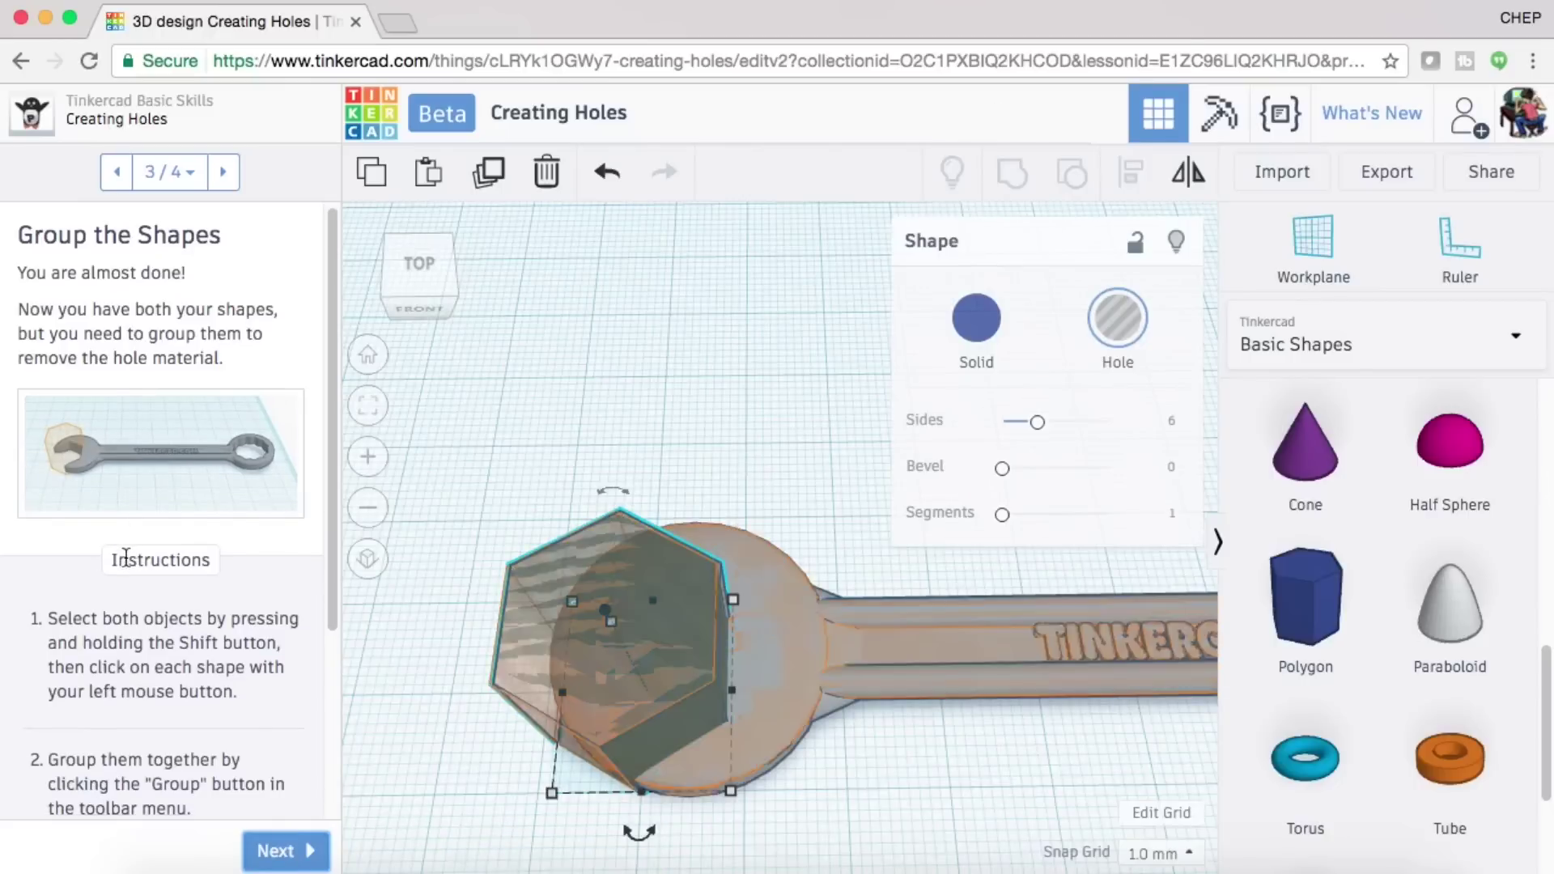
{"action": "scroll", "coordinate": [127, 558], "scroll_direction": "down", "scroll_amount": 5}
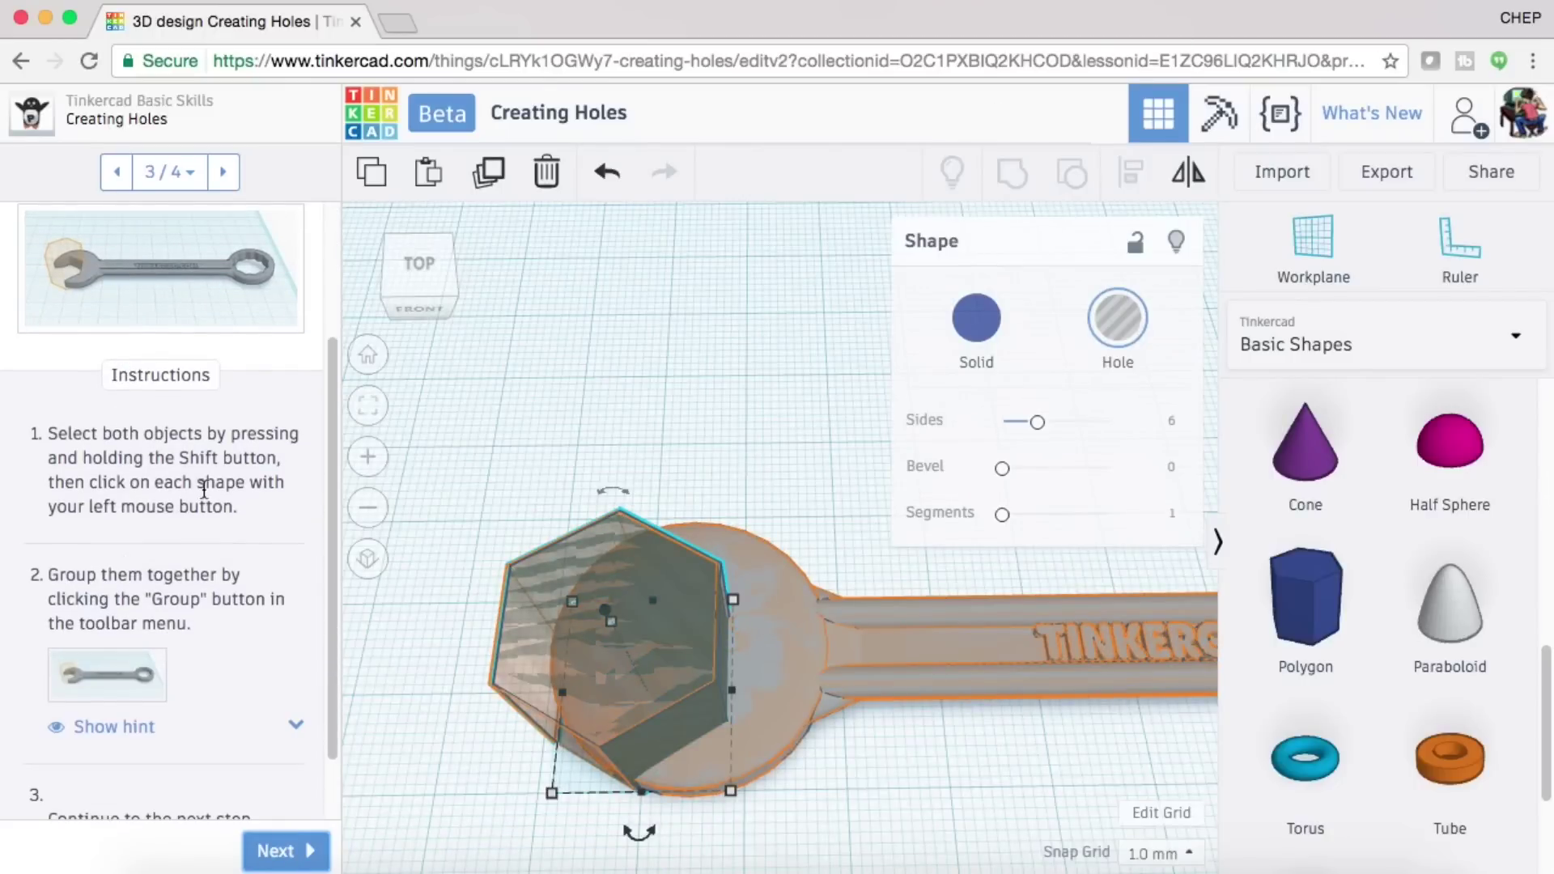
{"action": "left_click_drag", "start_coordinate": [465, 499], "coordinate": [763, 777]}
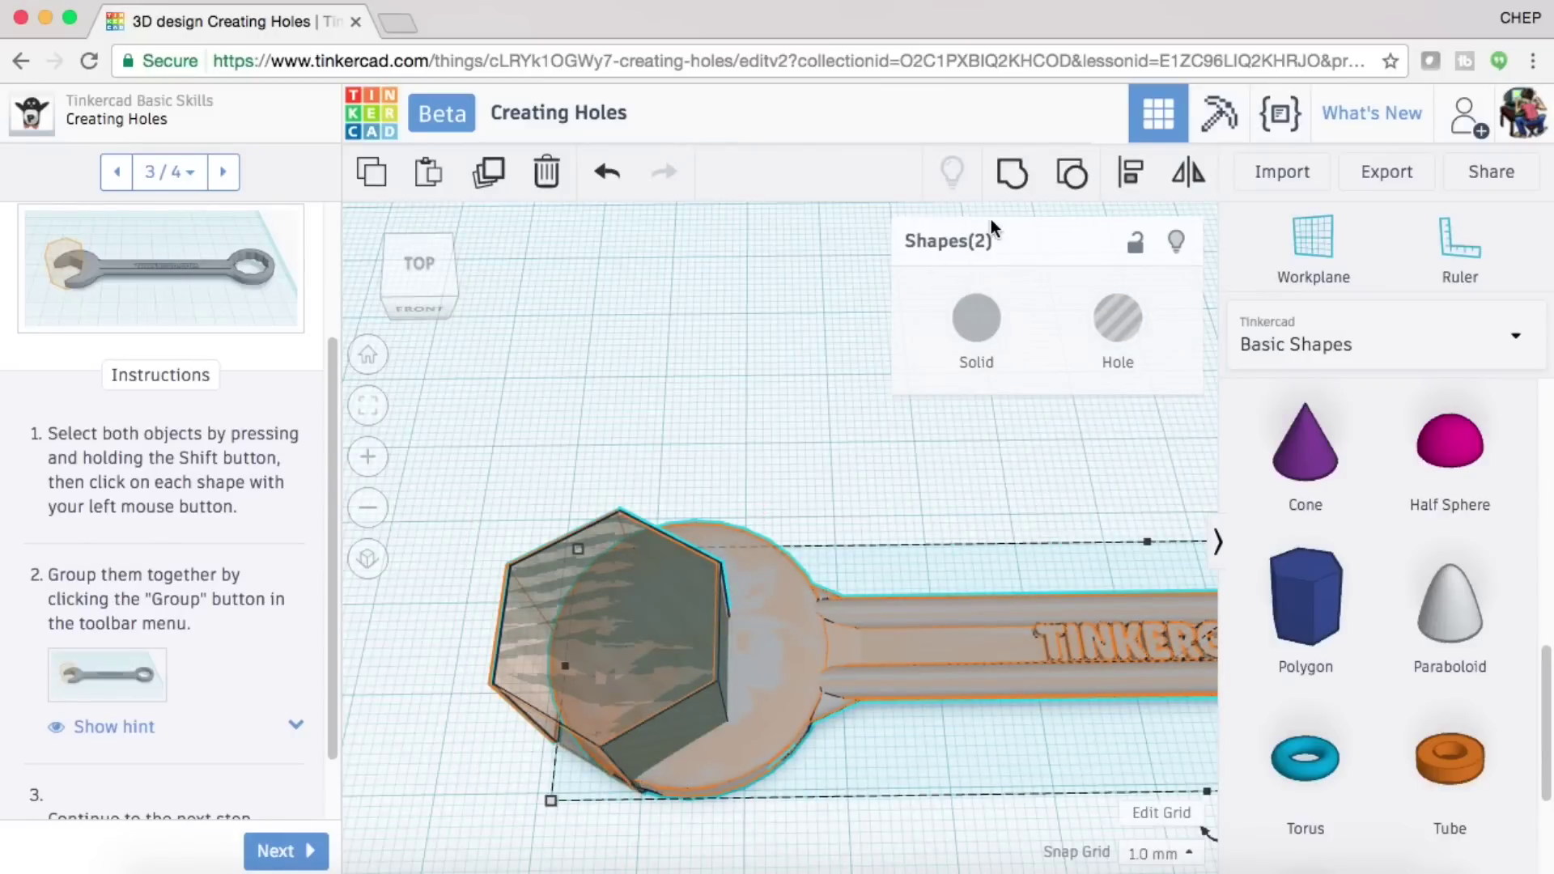
{"action": "scroll", "coordinate": [229, 627], "scroll_direction": "down", "scroll_amount": 2}
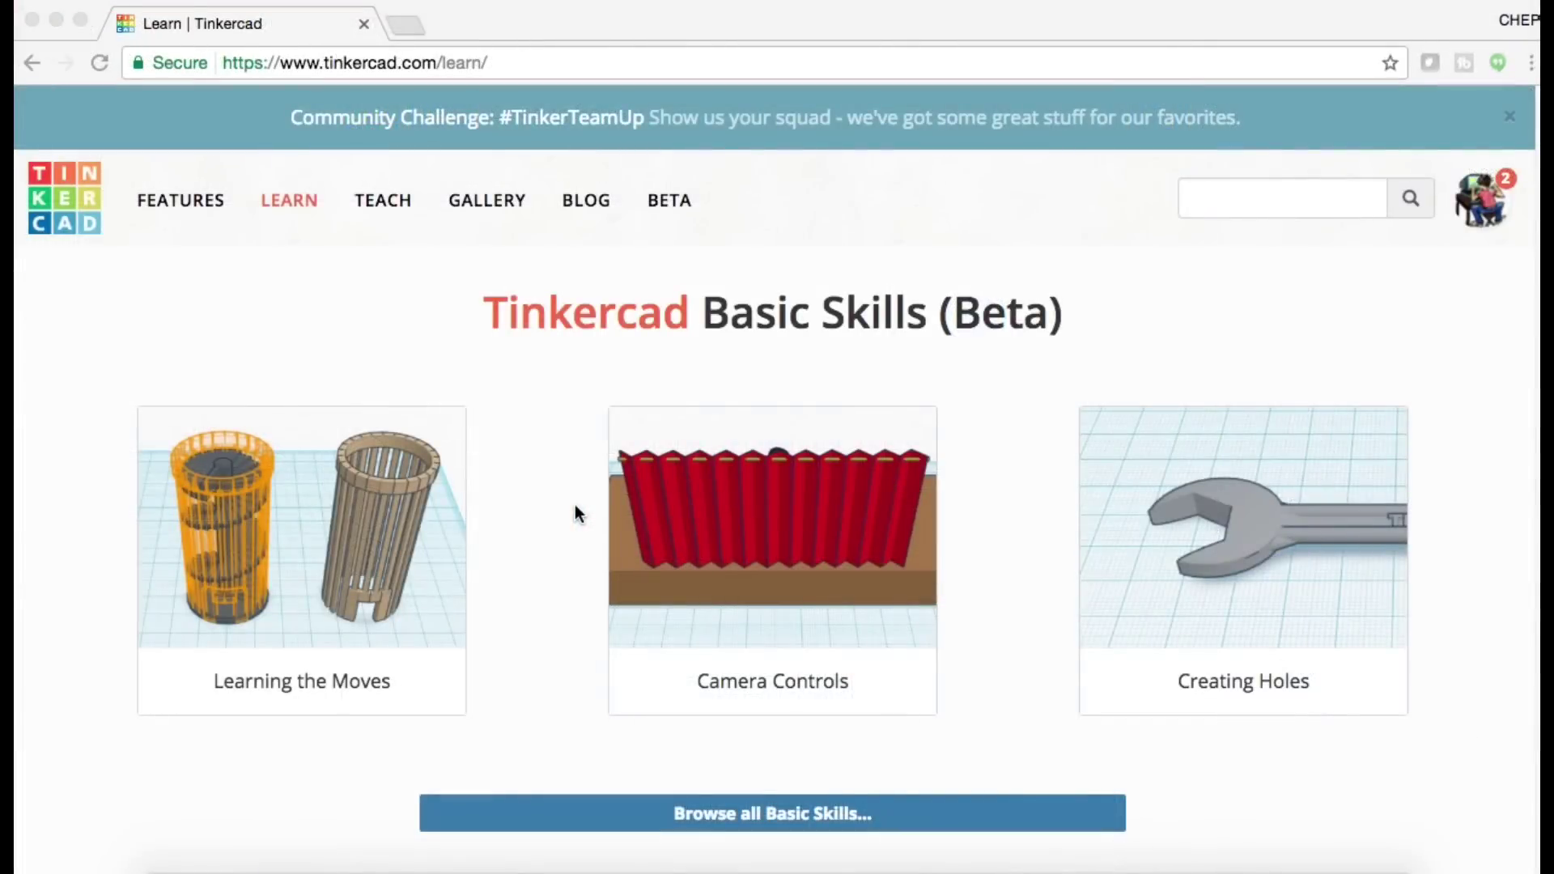
- Open the Name That Keychain project from the Learn page's Projects section and go to its lesson list
{"action": "scroll", "coordinate": [576, 507], "scroll_direction": "down", "scroll_amount": 1}
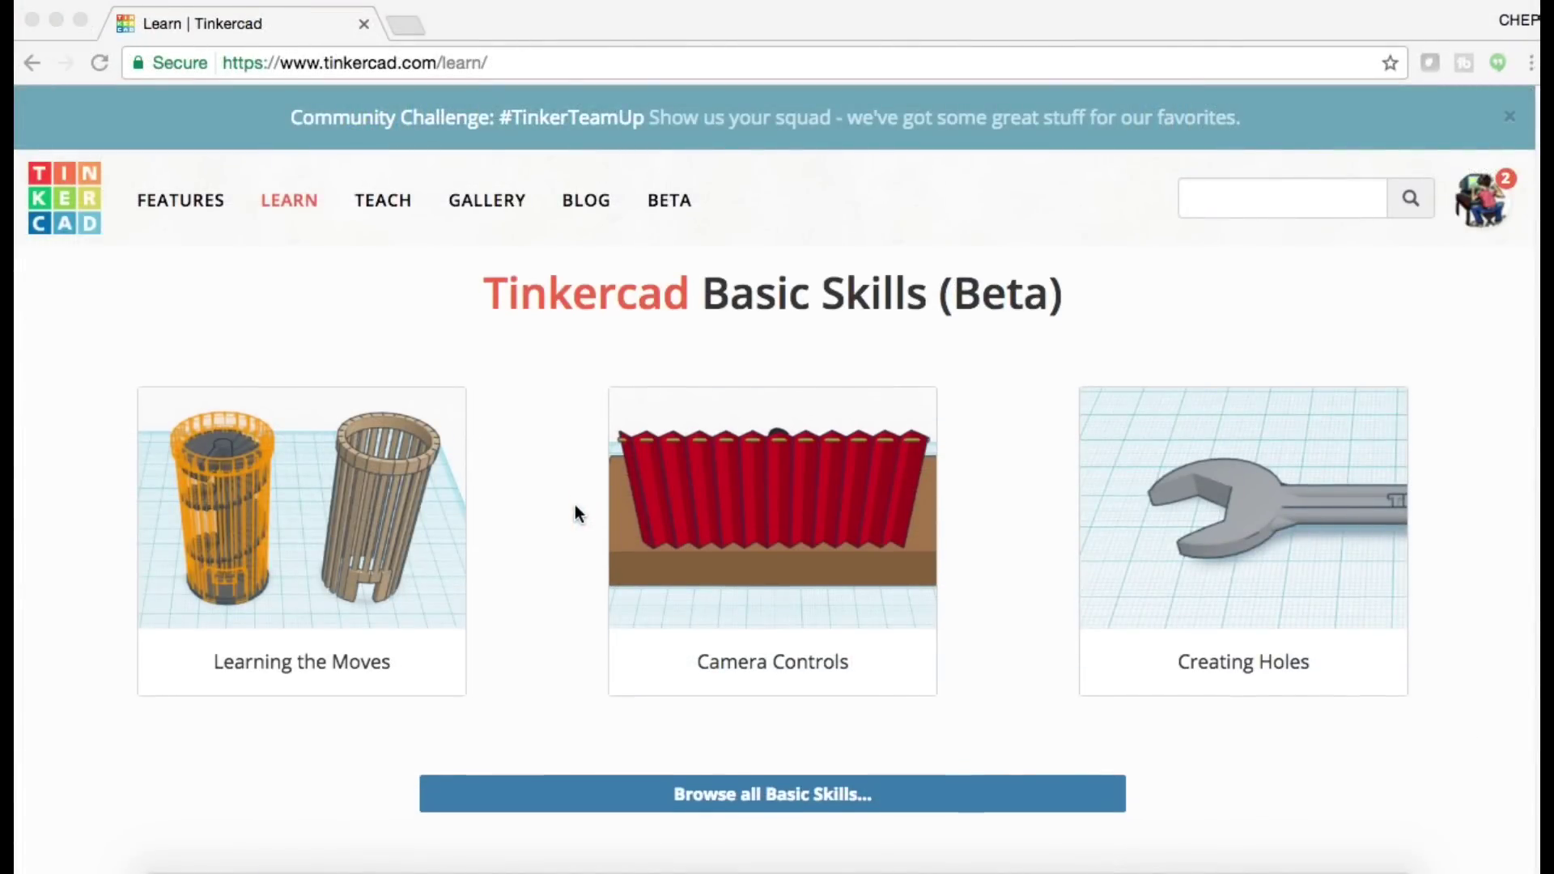
{"action": "scroll", "coordinate": [575, 508], "scroll_direction": "down", "scroll_amount": 5}
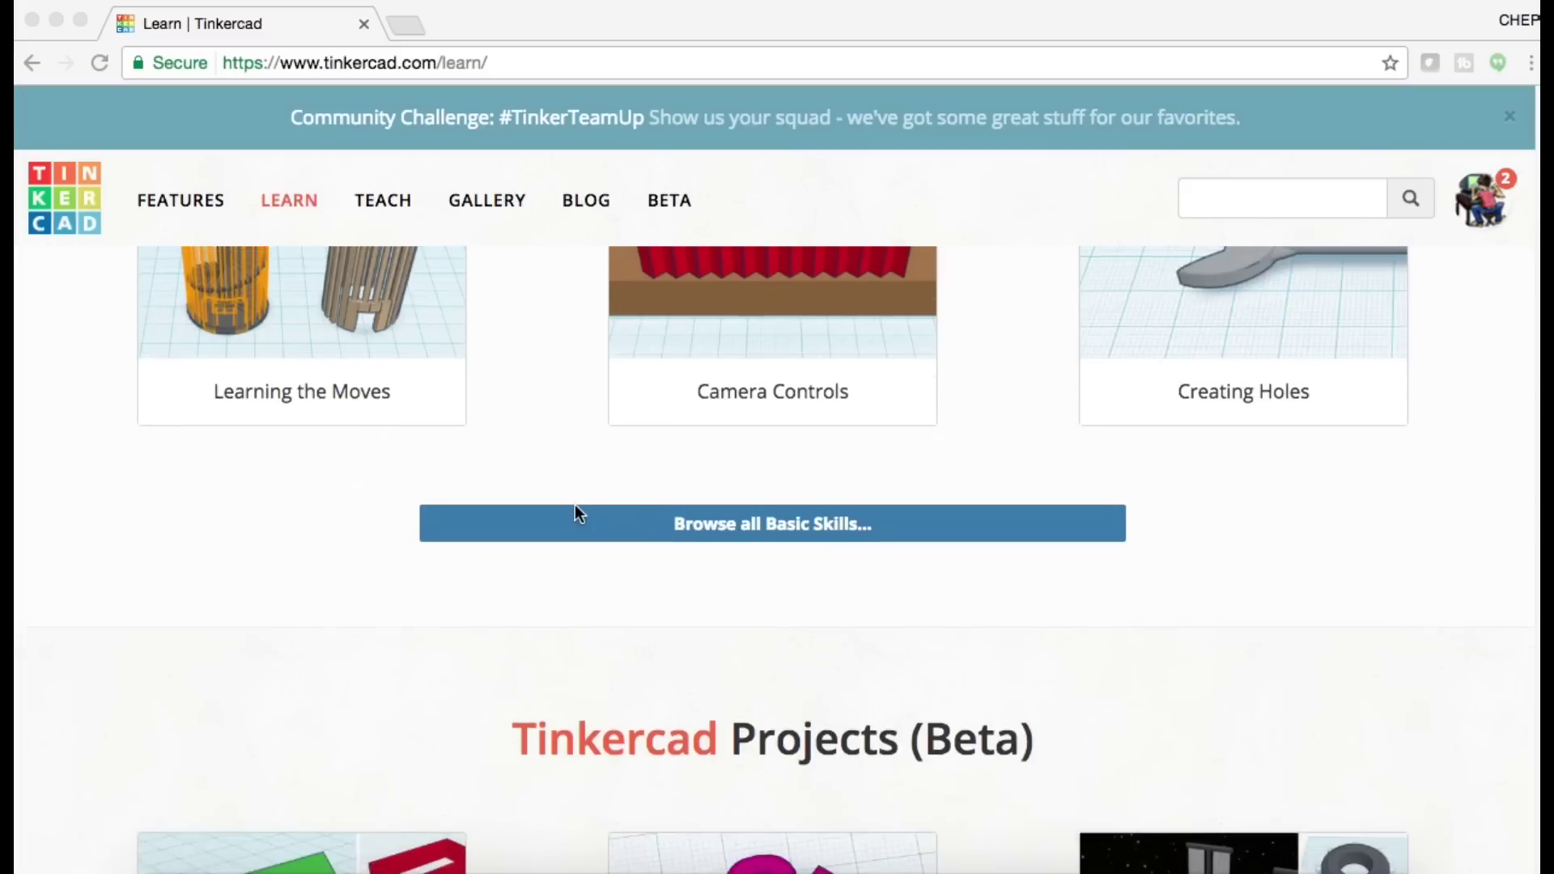
{"action": "scroll", "coordinate": [576, 508], "scroll_direction": "down", "scroll_amount": 3}
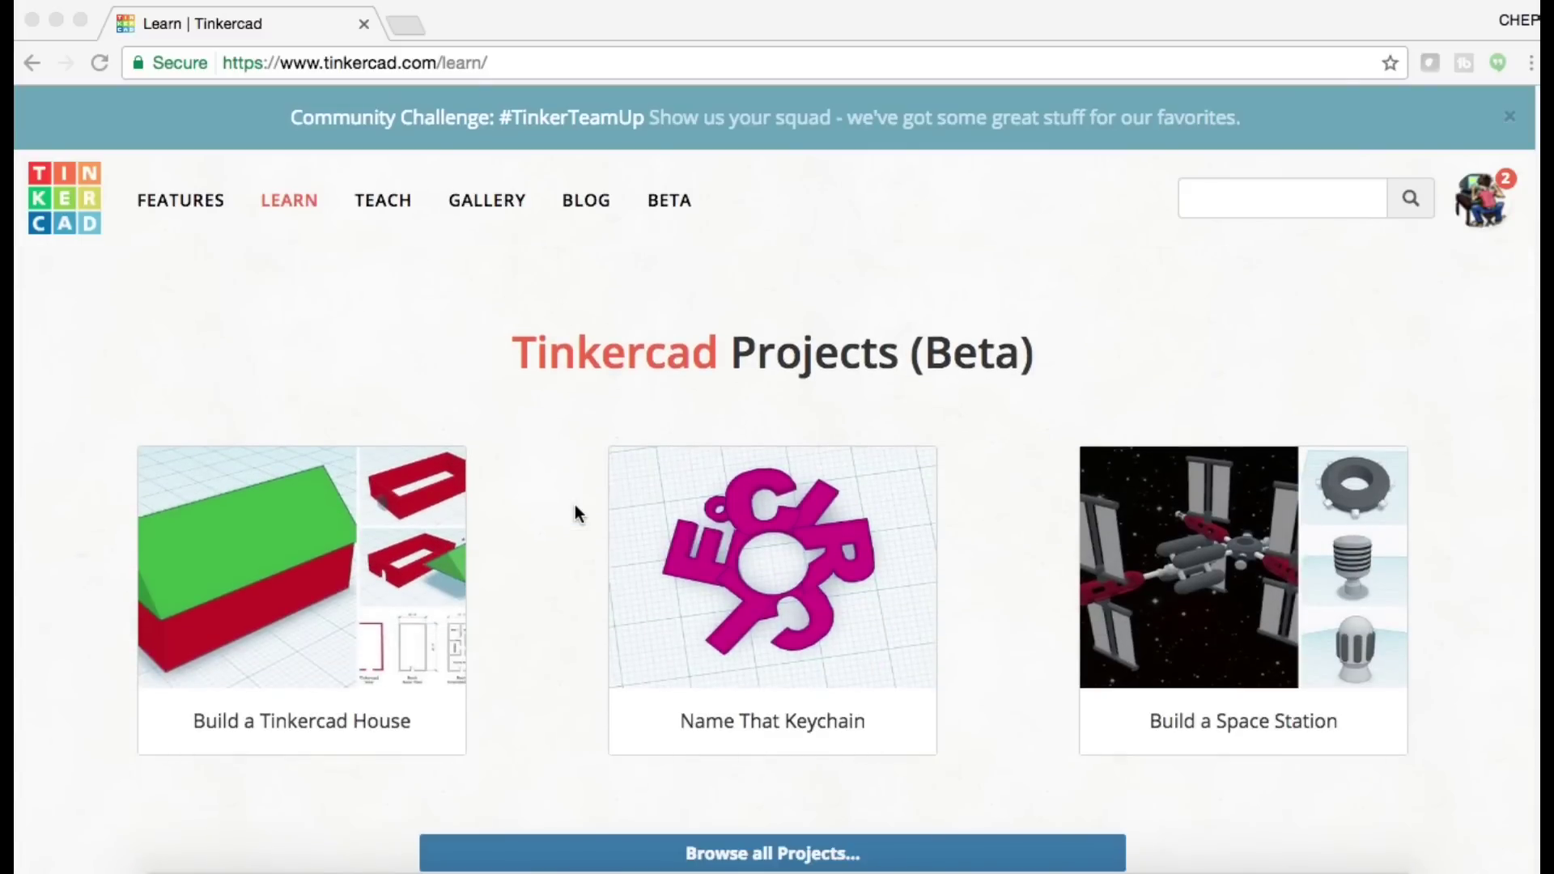
{"action": "scroll", "coordinate": [575, 512], "scroll_direction": "down", "scroll_amount": 1}
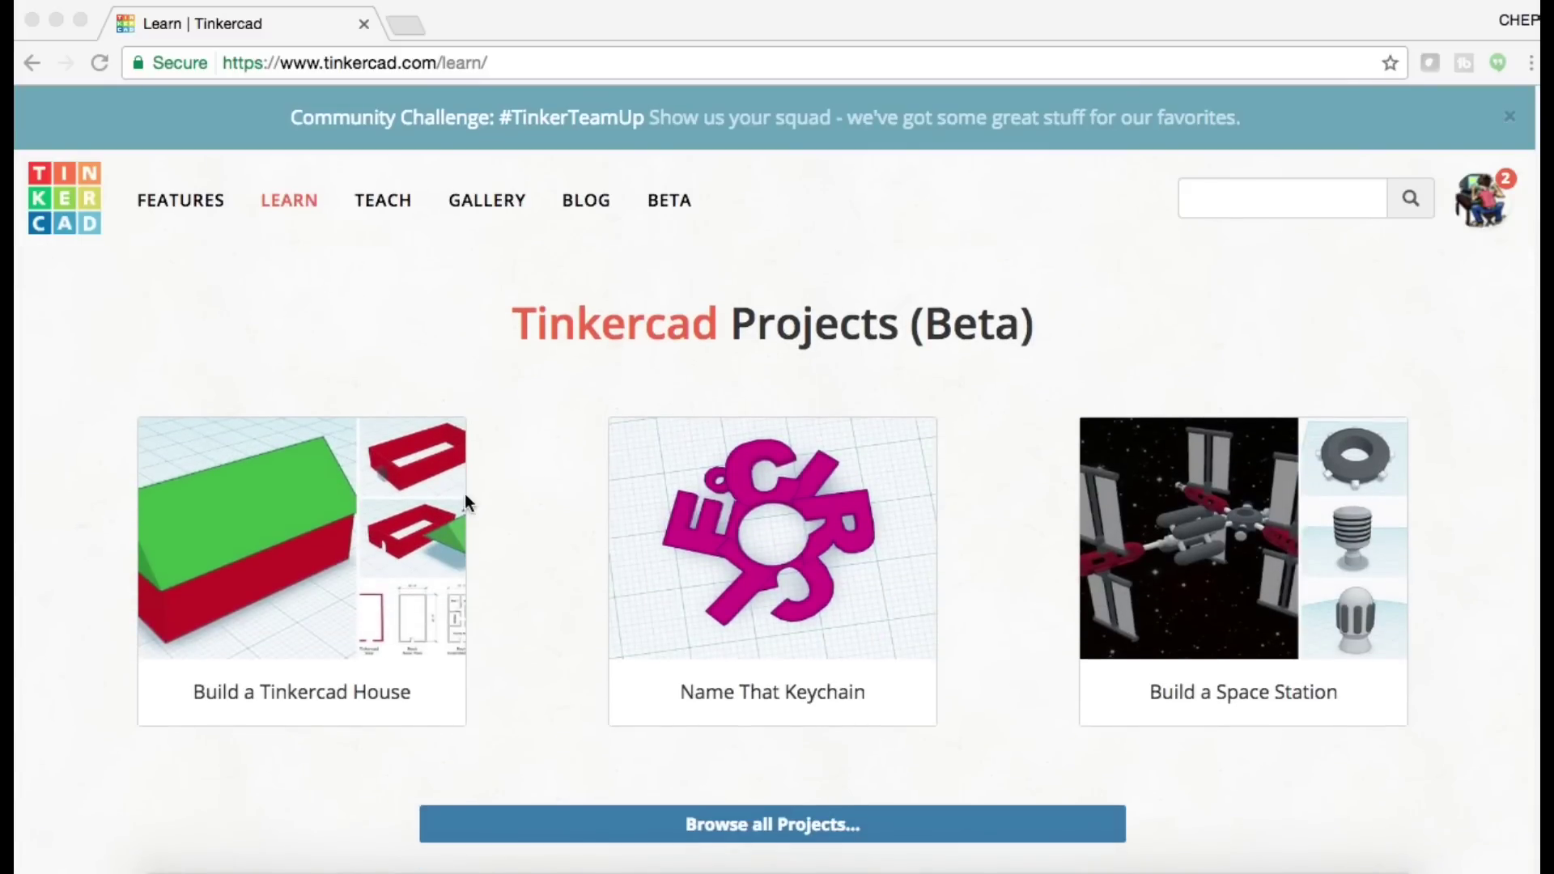
{"action": "scroll", "coordinate": [564, 470], "scroll_direction": "down", "scroll_amount": 1}
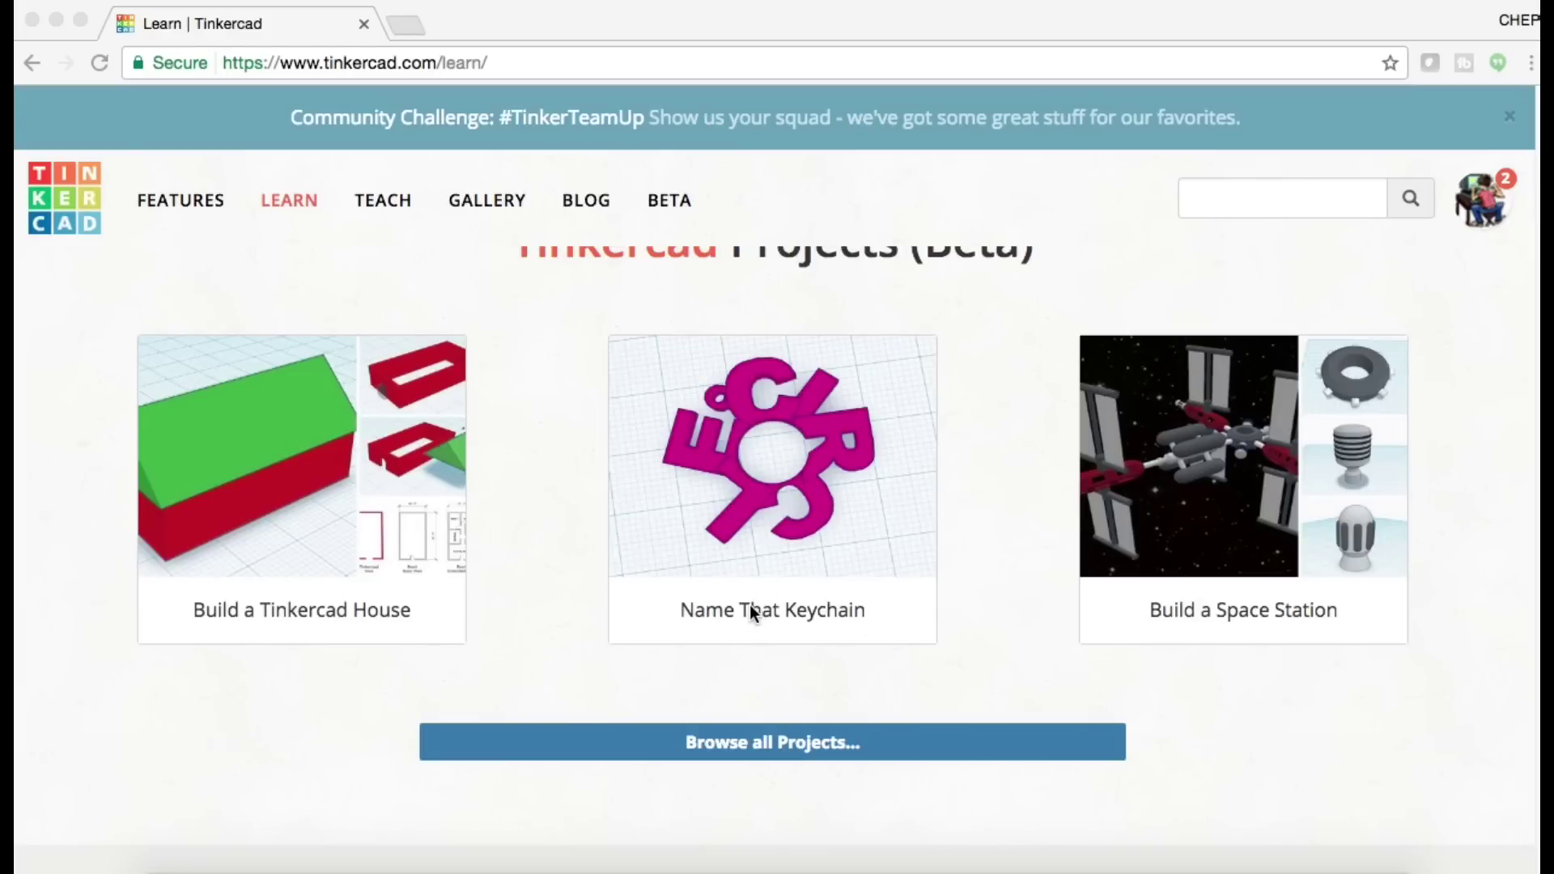
{"action": "left_click", "coordinate": [769, 613]}
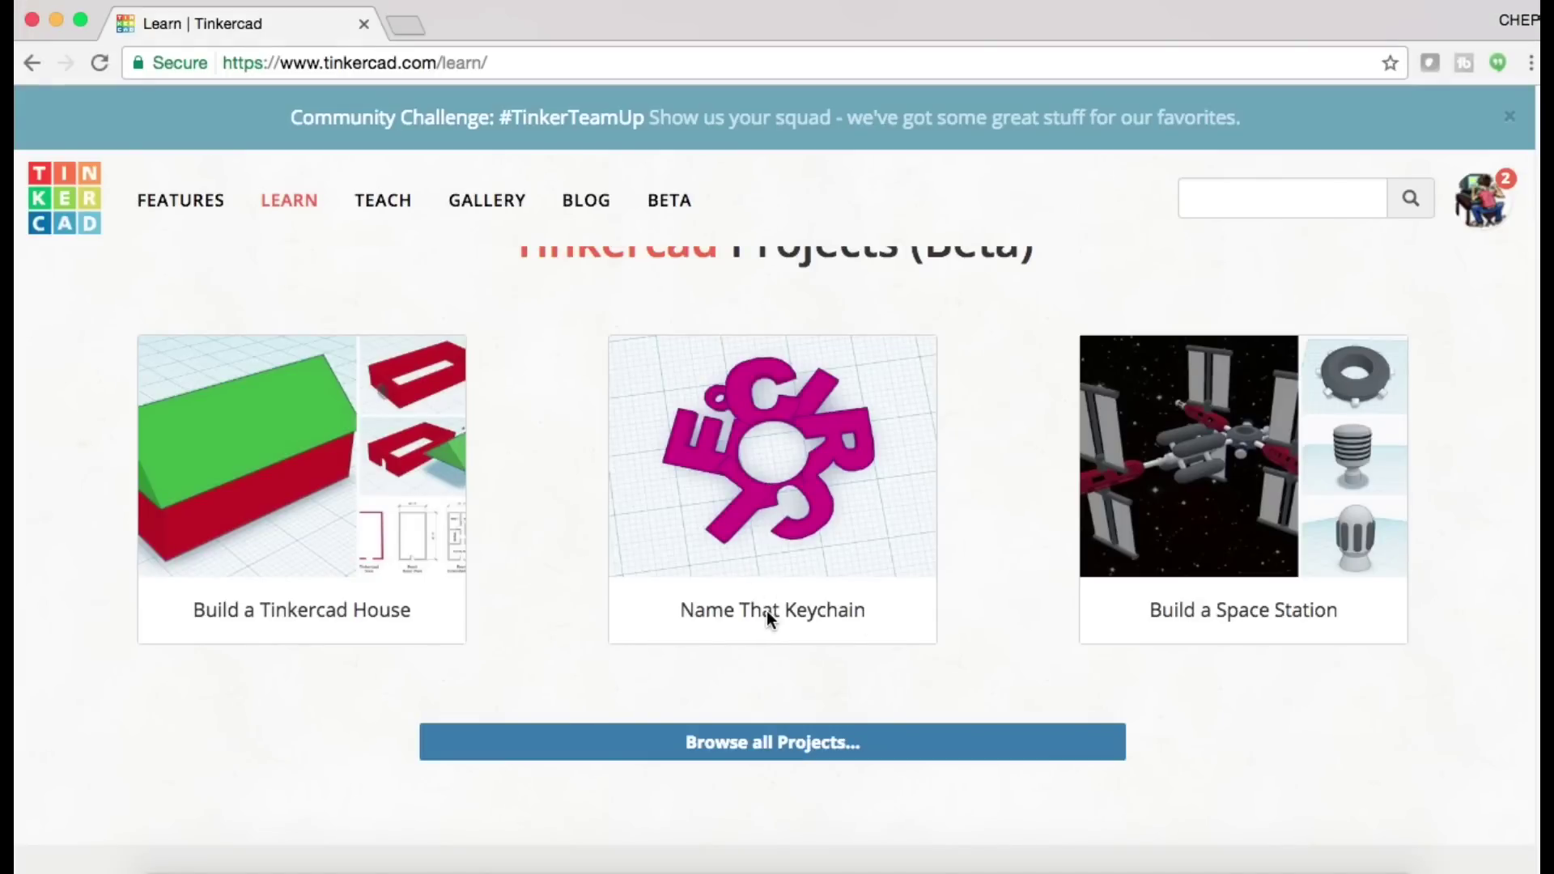
{"action": "left_click", "coordinate": [758, 537]}
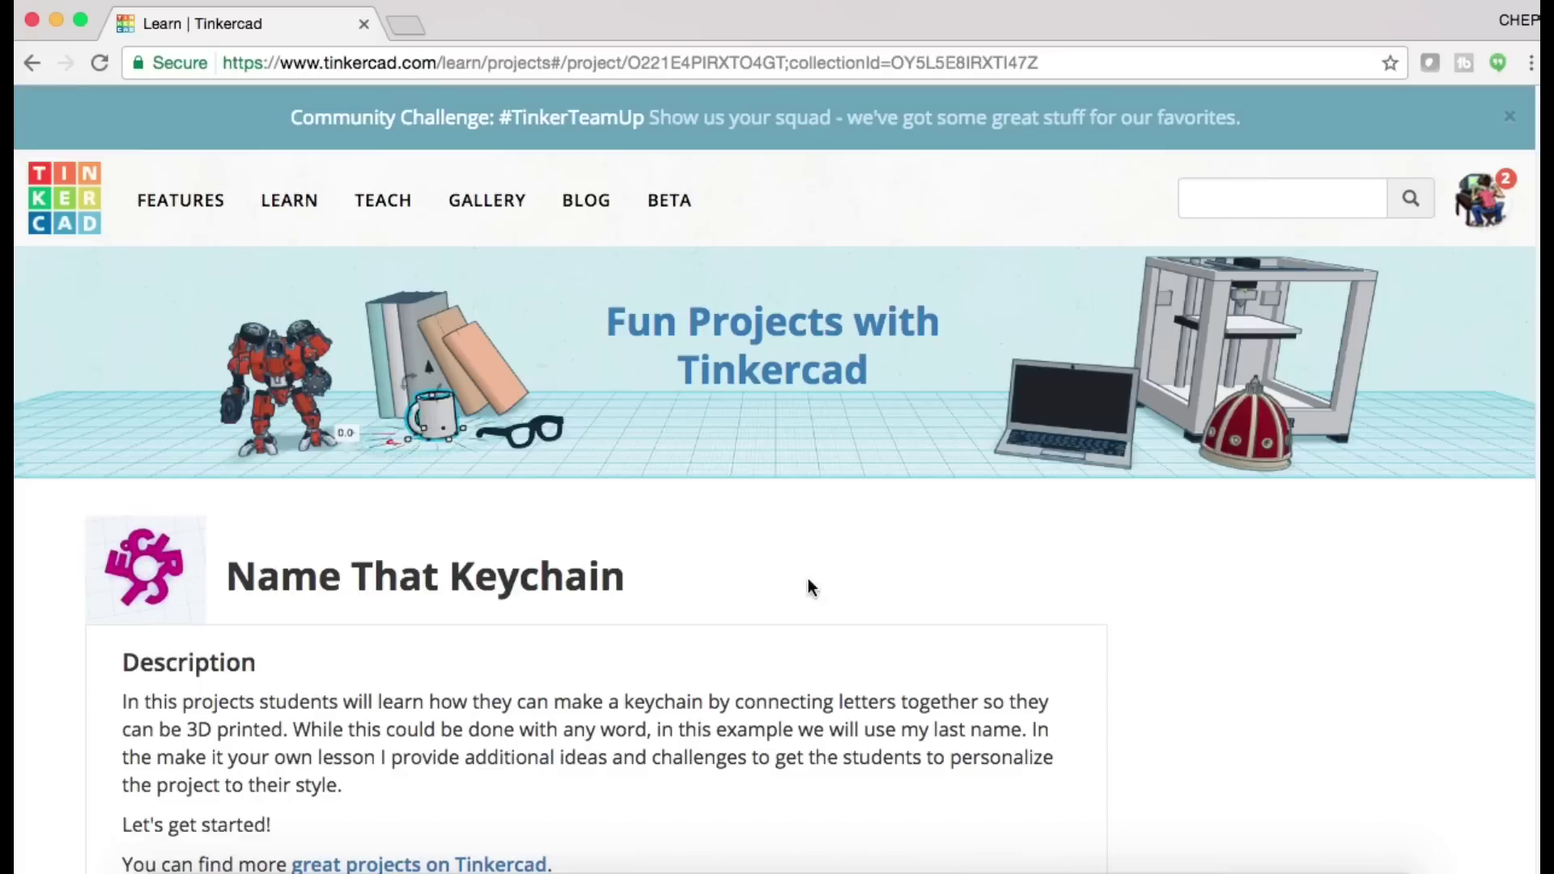
{"action": "scroll", "coordinate": [727, 547], "scroll_direction": "down", "scroll_amount": 4}
{"action": "scroll", "coordinate": [727, 550], "scroll_direction": "down", "scroll_amount": 5}
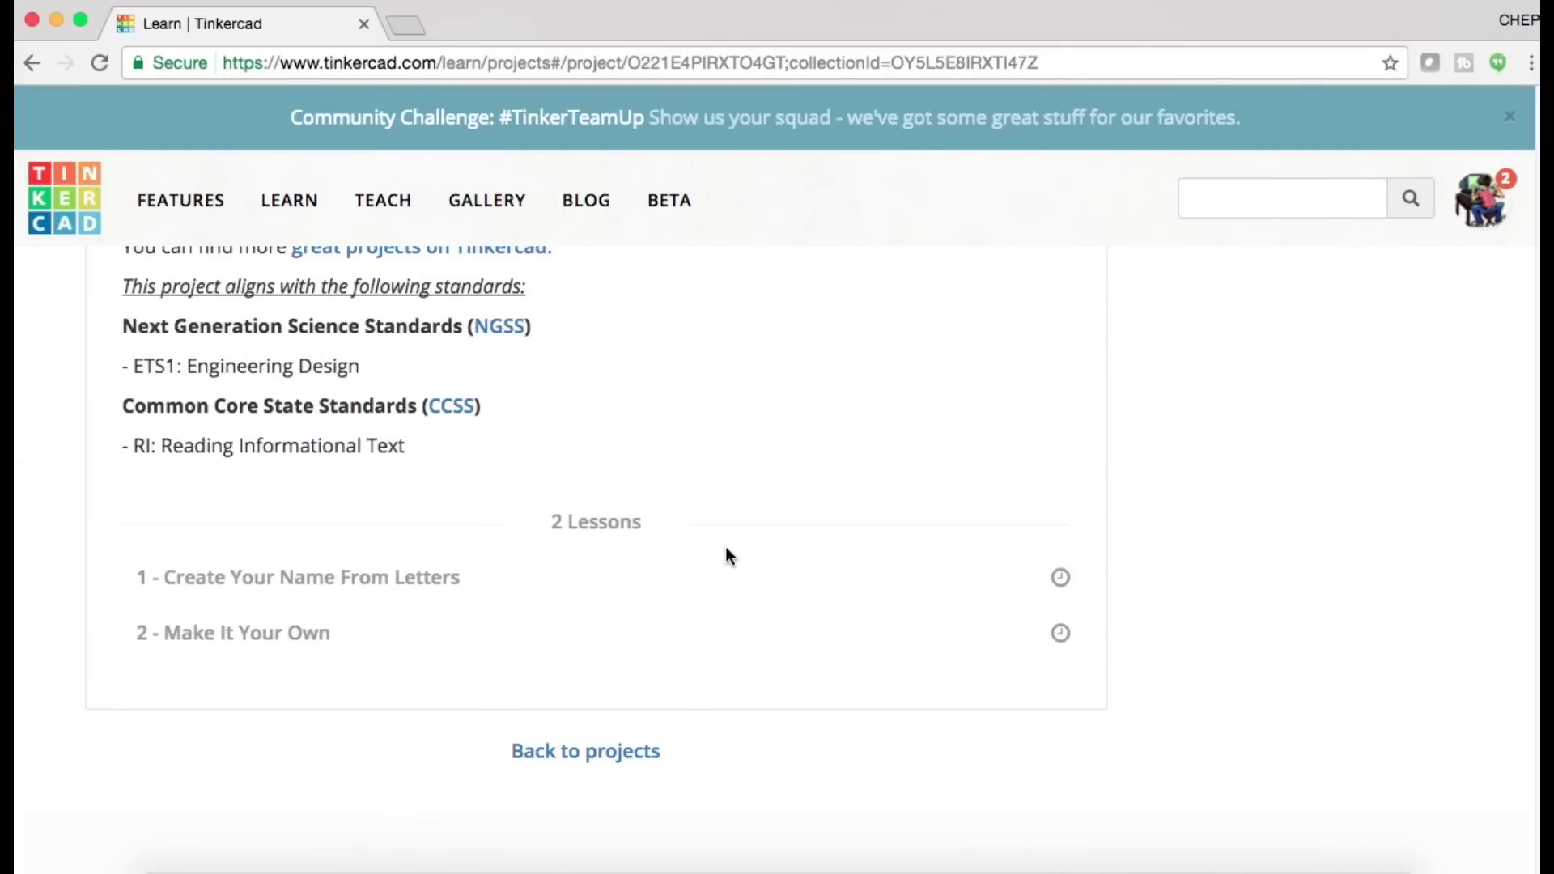
{"action": "scroll", "coordinate": [727, 555], "scroll_direction": "down", "scroll_amount": 1}
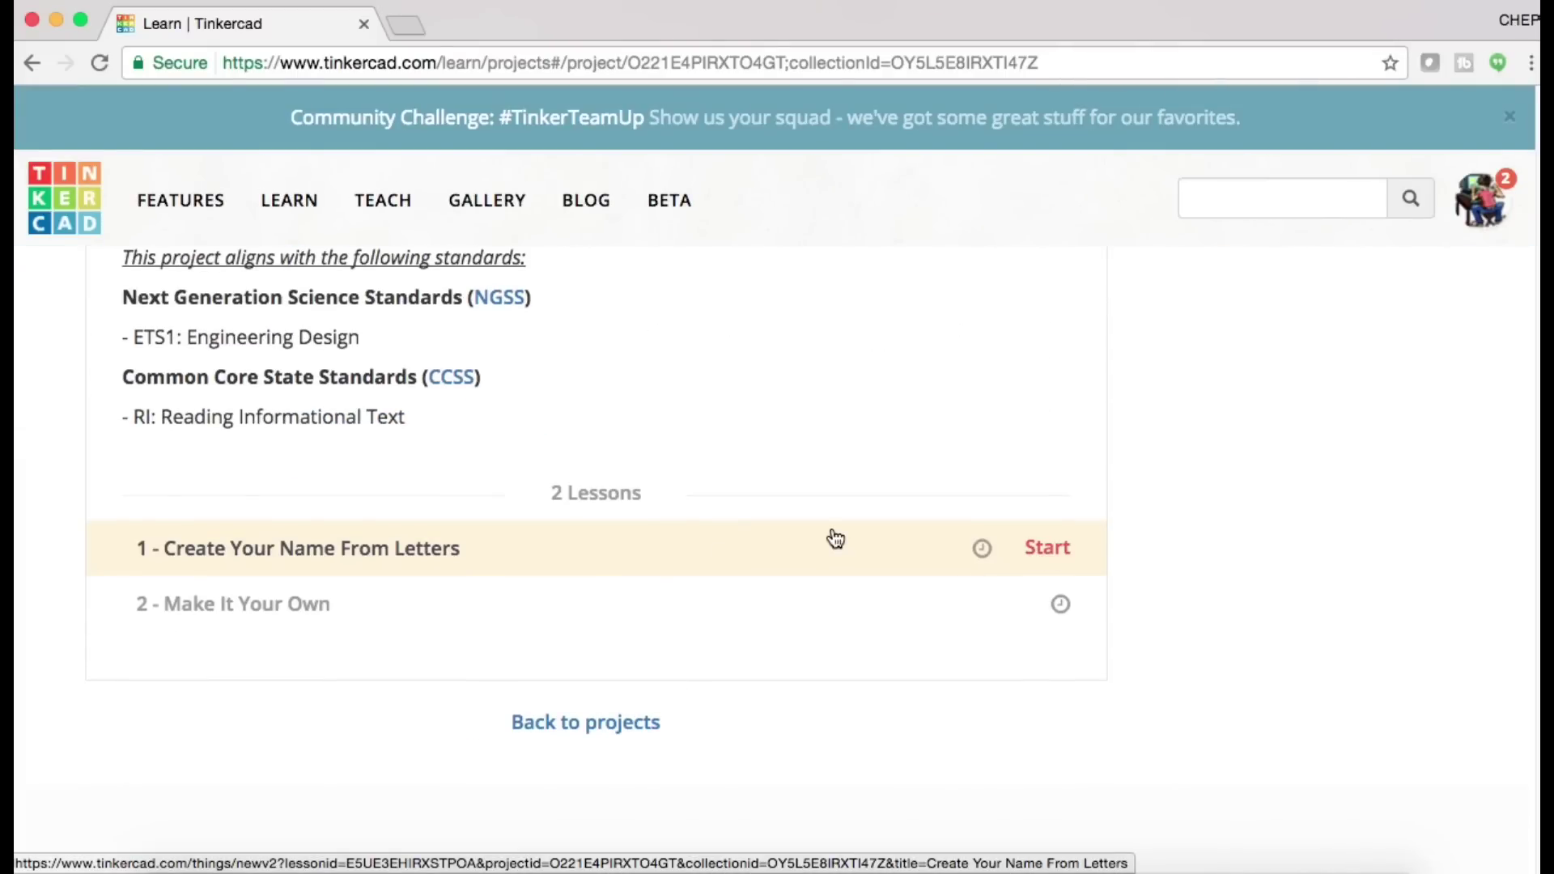
- Start the Create Your Name From Letters lesson and advance to page 2, Select Your Letters, to read its instructions
{"action": "scroll", "coordinate": [833, 538], "scroll_direction": "down", "scroll_amount": 3}
{"action": "scroll", "coordinate": [836, 537], "scroll_direction": "up", "scroll_amount": 2}
{"action": "mouse_move", "coordinate": [736, 538]}
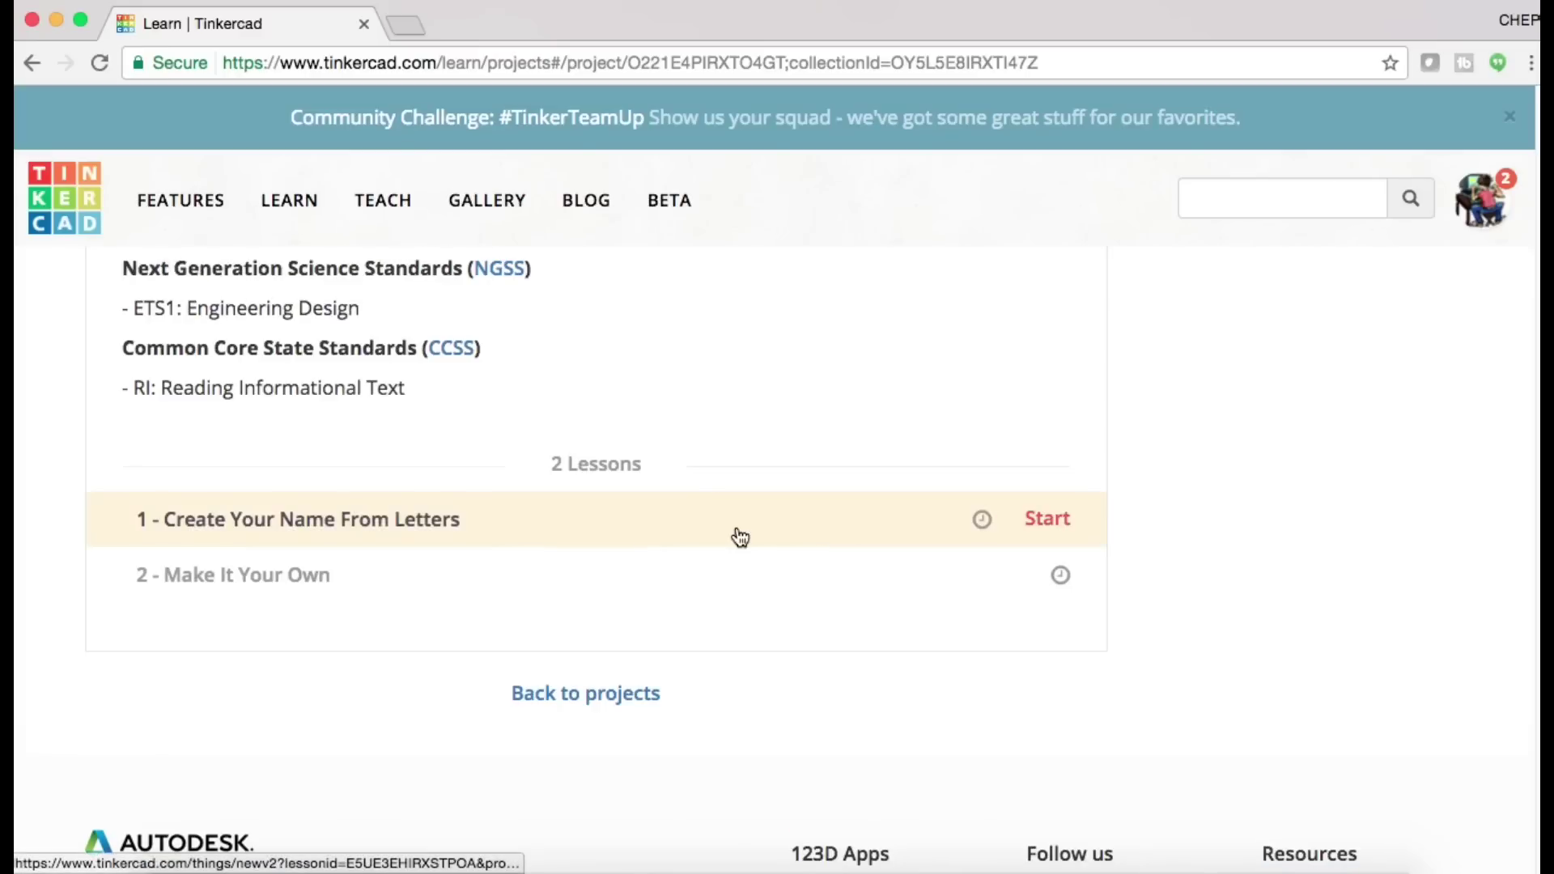
{"action": "left_click", "coordinate": [1049, 523]}
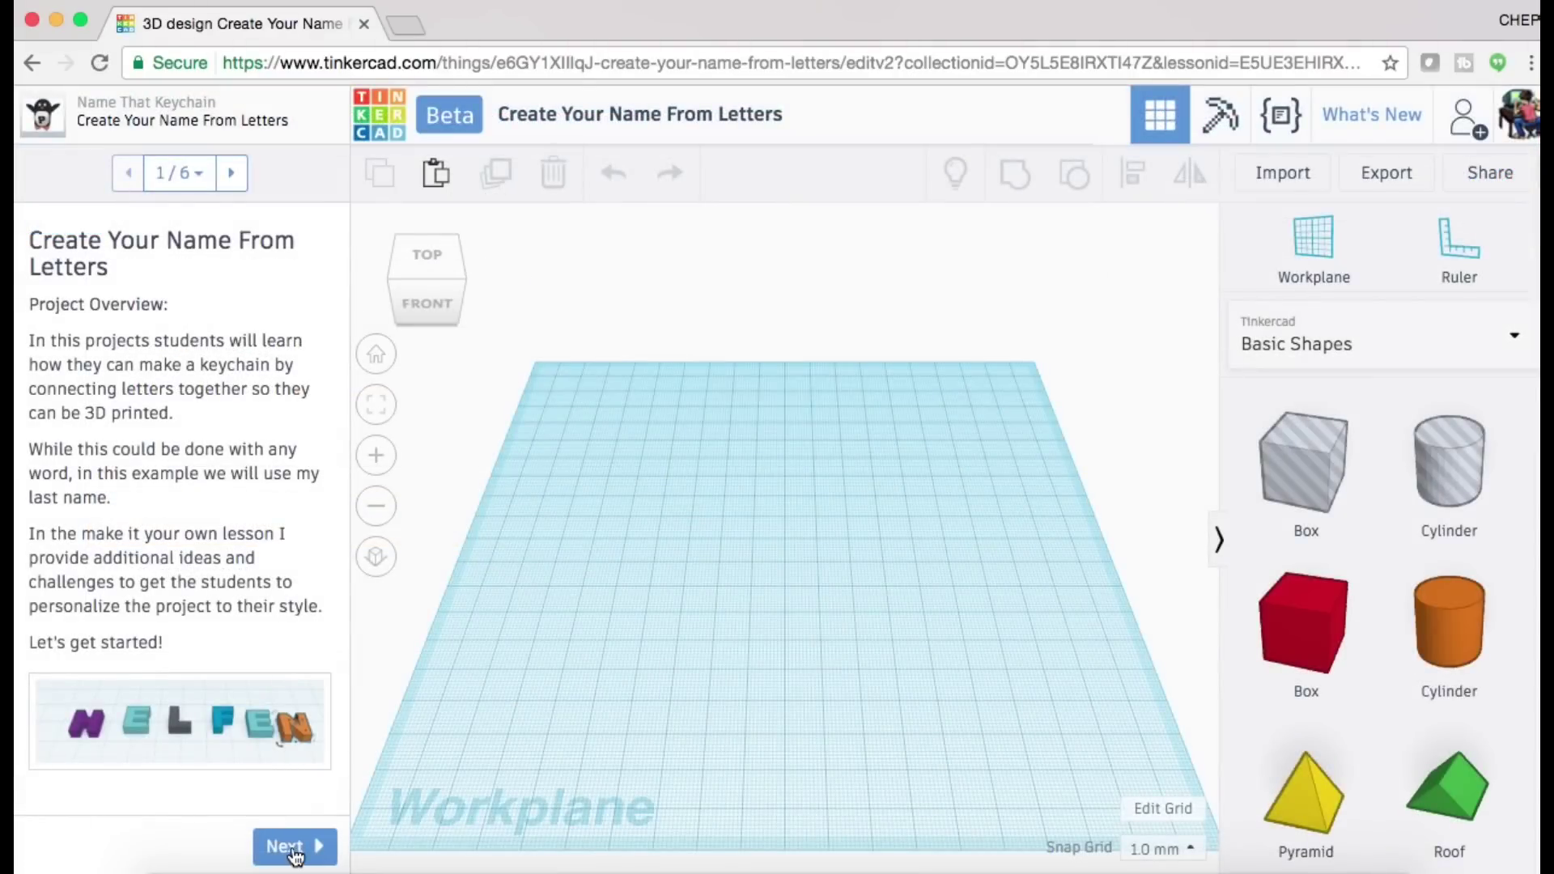
{"action": "left_click", "coordinate": [293, 850]}
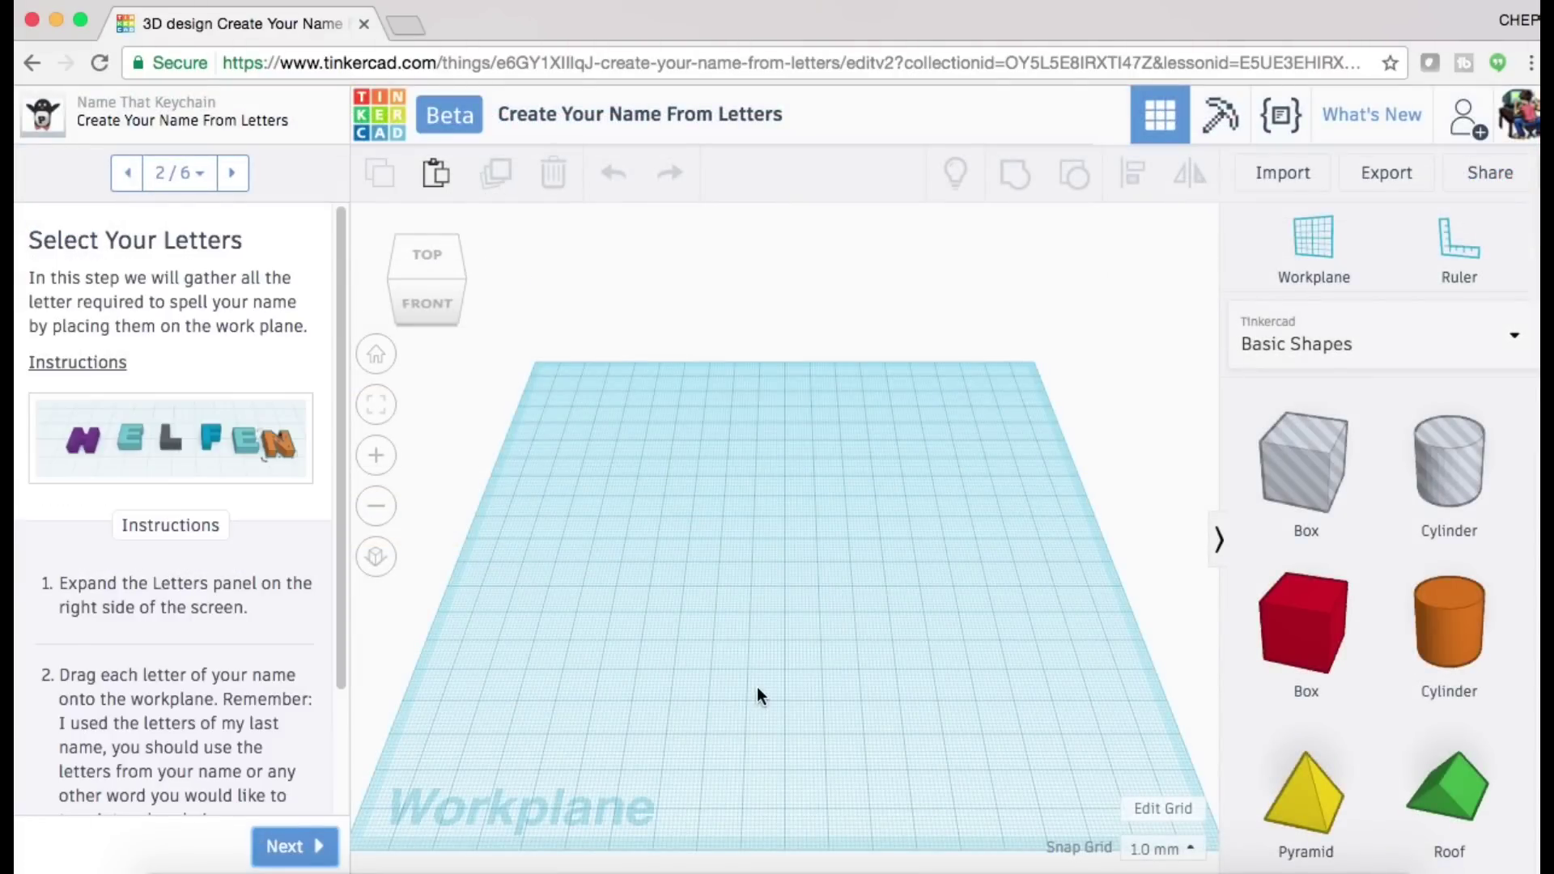
{"action": "scroll", "coordinate": [267, 664], "scroll_direction": "down", "scroll_amount": 3}
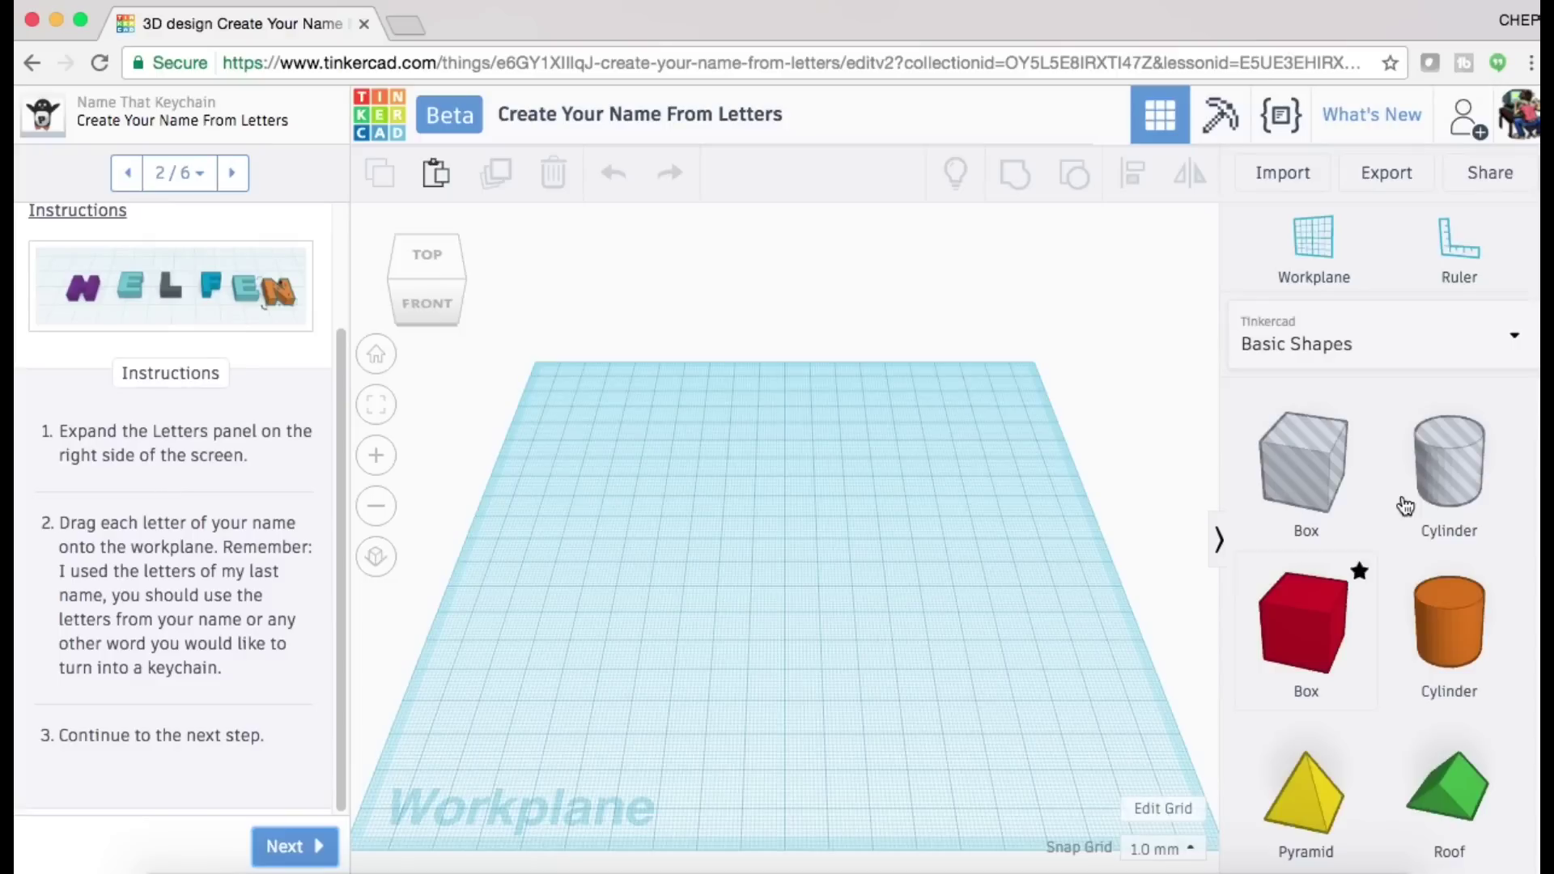
- Switch the shape library from Basic Shapes to the Tinkercad Text collection
{"action": "scroll", "coordinate": [1405, 502], "scroll_direction": "down", "scroll_amount": 10}
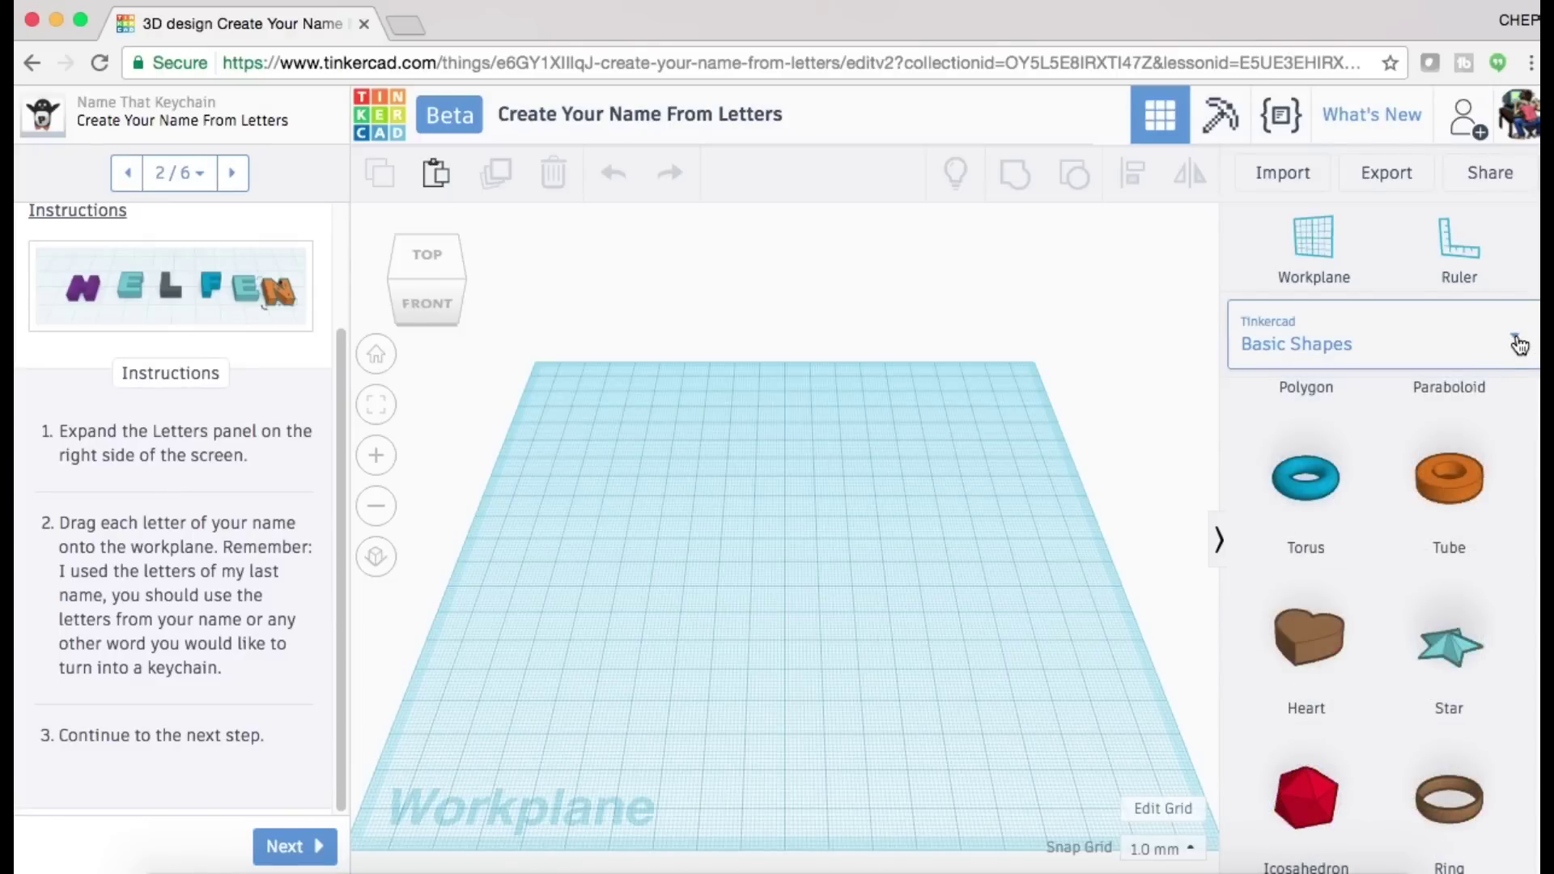
{"action": "left_click", "coordinate": [1519, 342]}
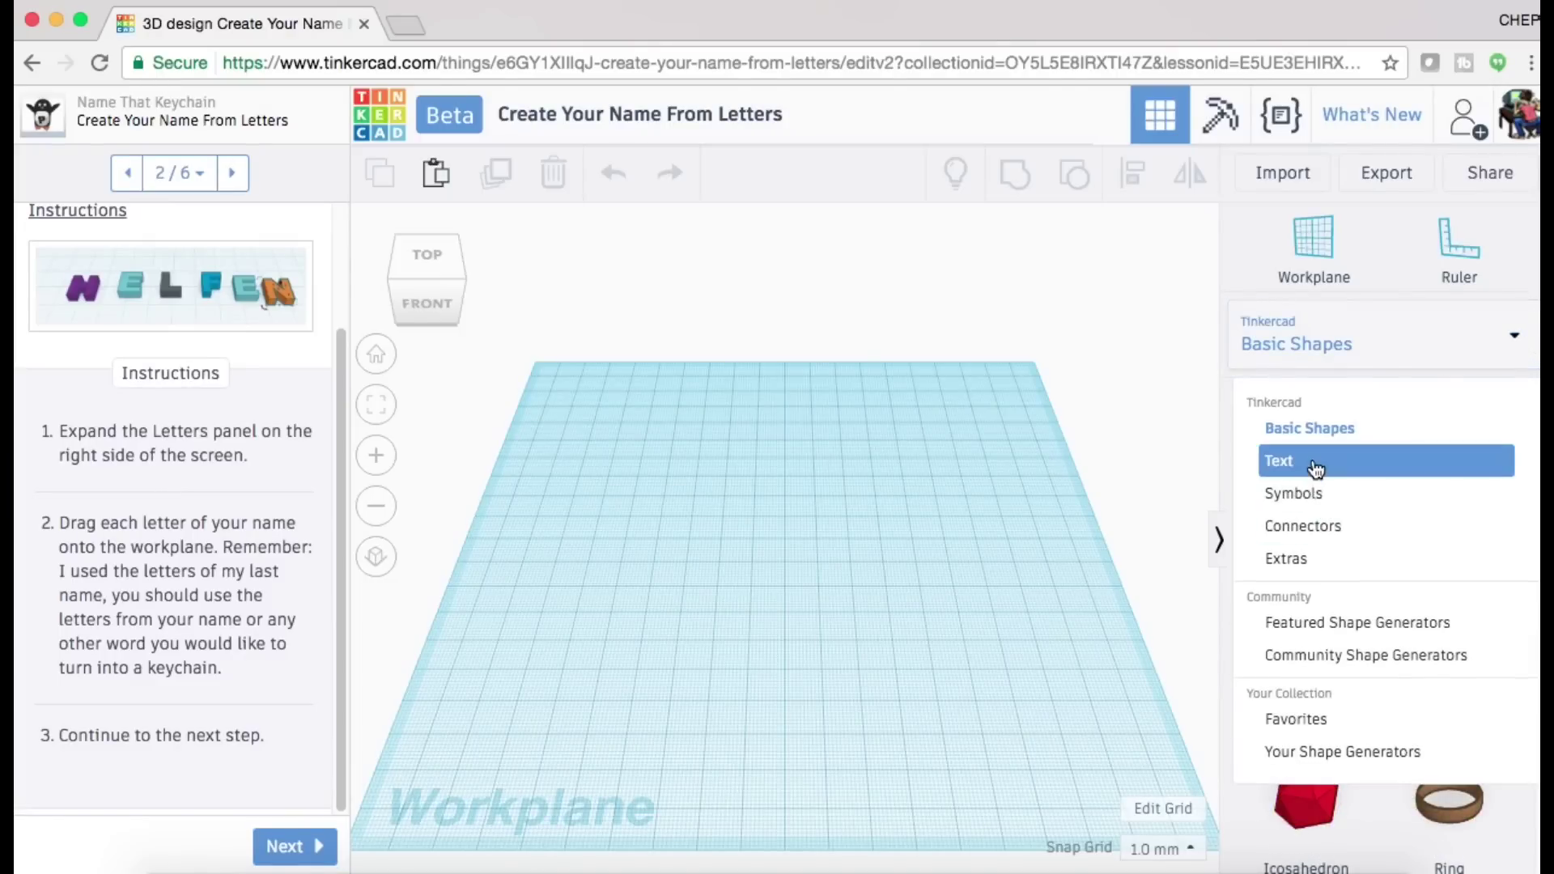
{"action": "left_click", "coordinate": [1314, 463]}
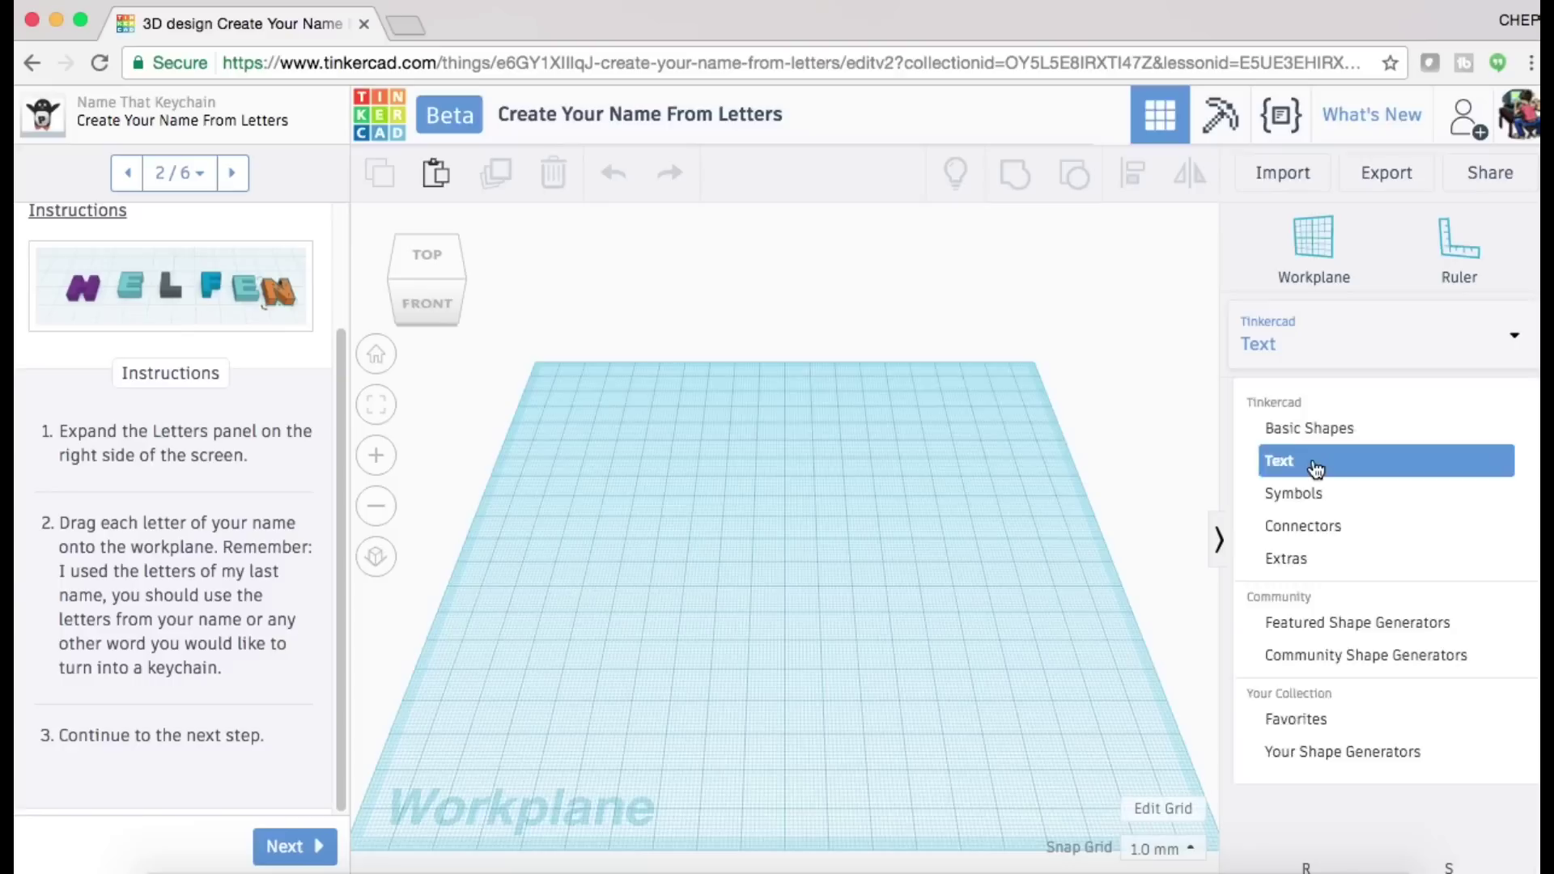
{"action": "left_click", "coordinate": [1317, 470]}
{"action": "scroll", "coordinate": [1372, 499], "scroll_direction": "up", "scroll_amount": 3}
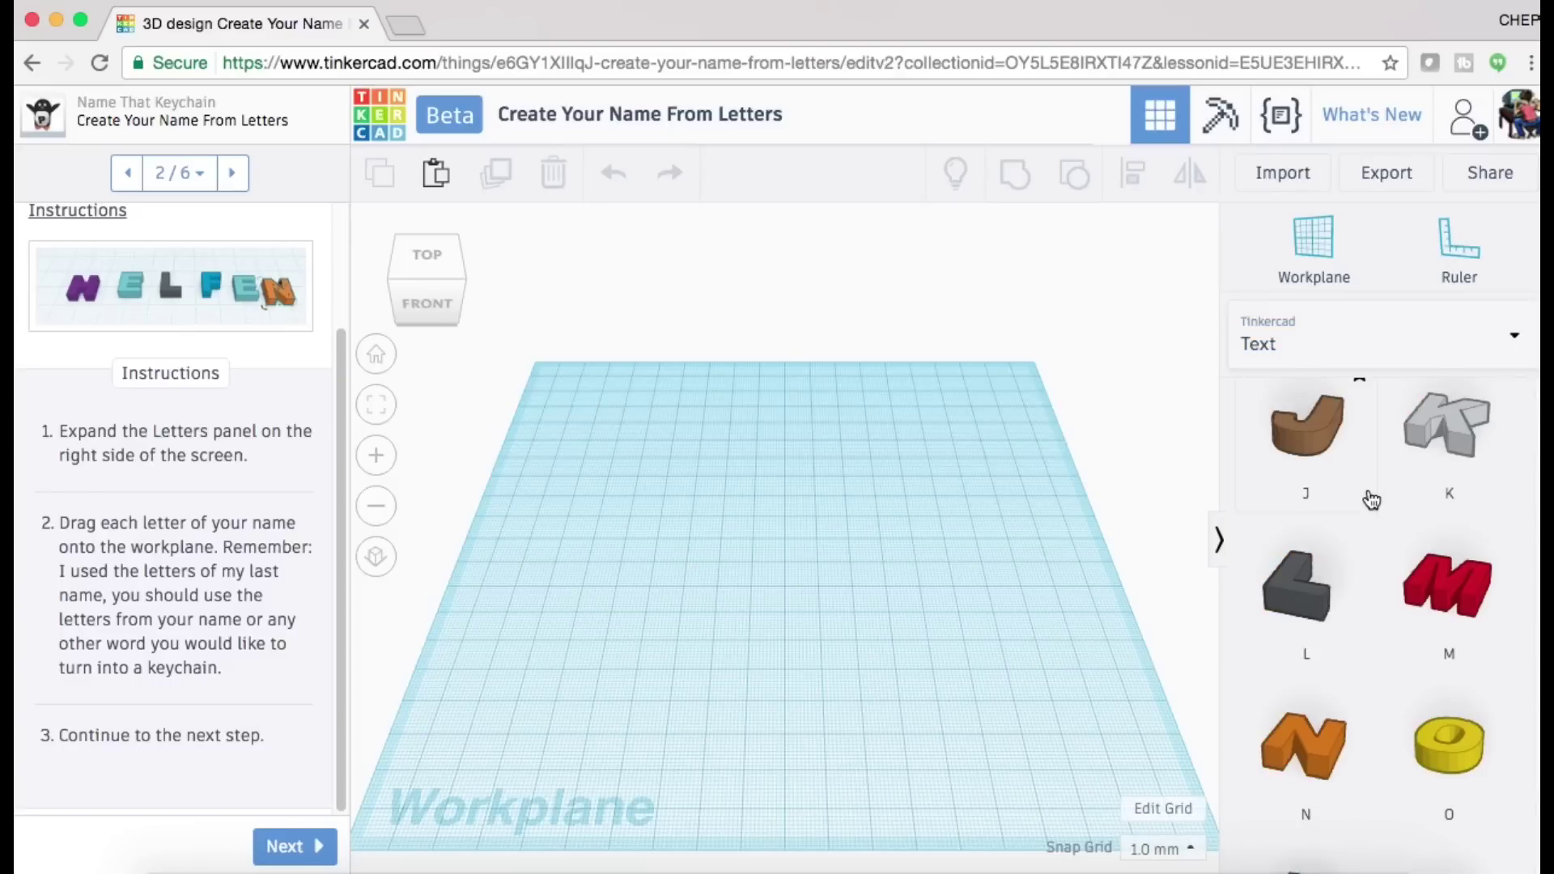
- Place the letter C near the middle of the workplane and the letter H directly to its right
{"action": "scroll", "coordinate": [1372, 500], "scroll_direction": "up", "scroll_amount": 5}
{"action": "scroll", "coordinate": [1372, 500], "scroll_direction": "down", "scroll_amount": 3}
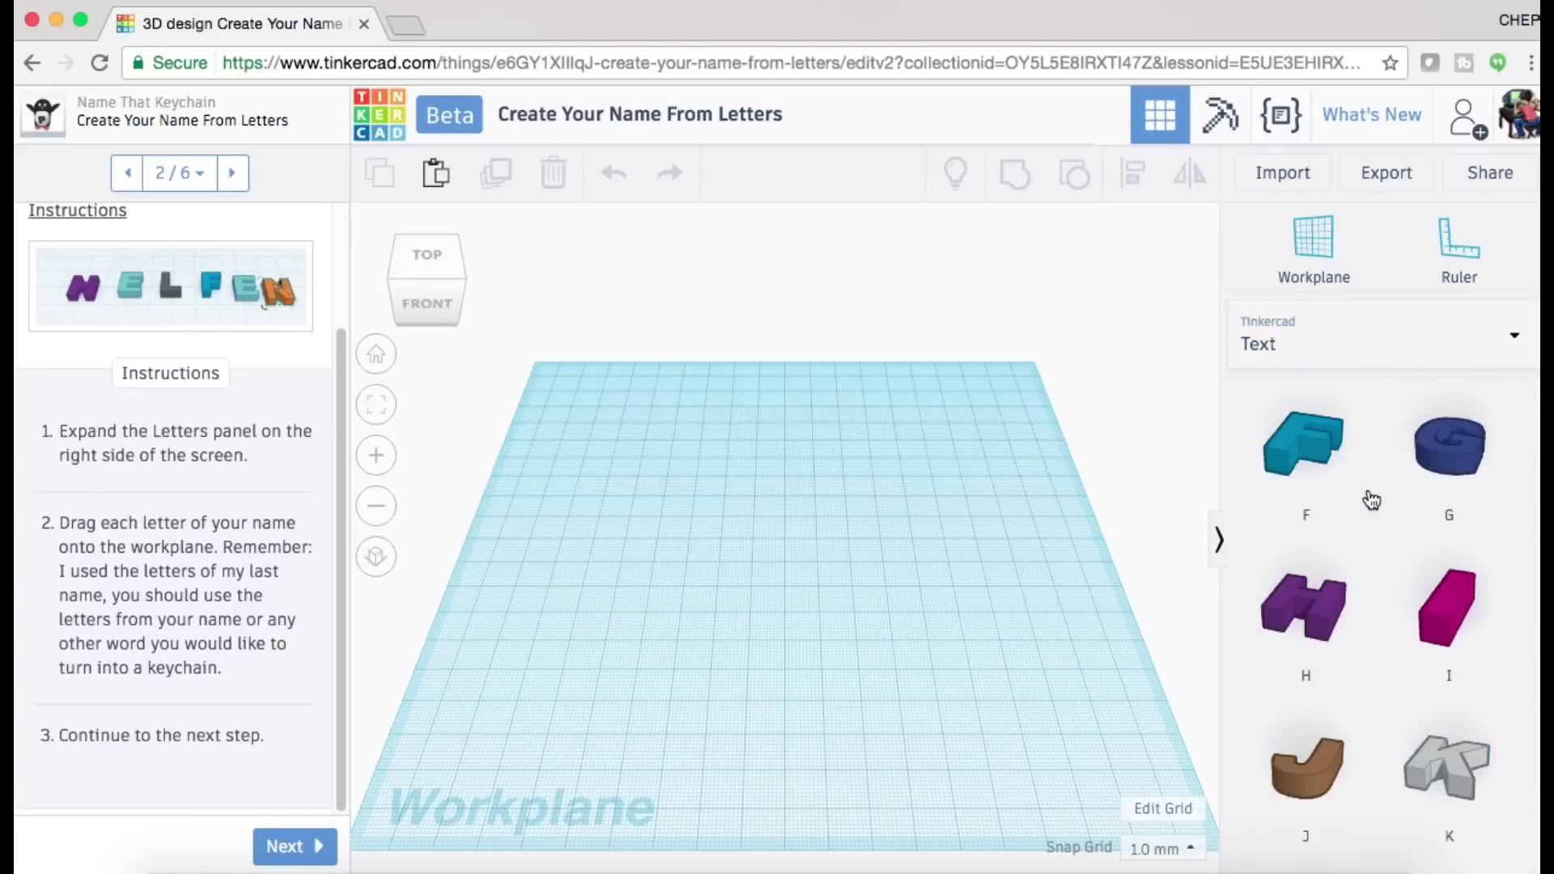
{"action": "scroll", "coordinate": [1372, 499], "scroll_direction": "up", "scroll_amount": 3}
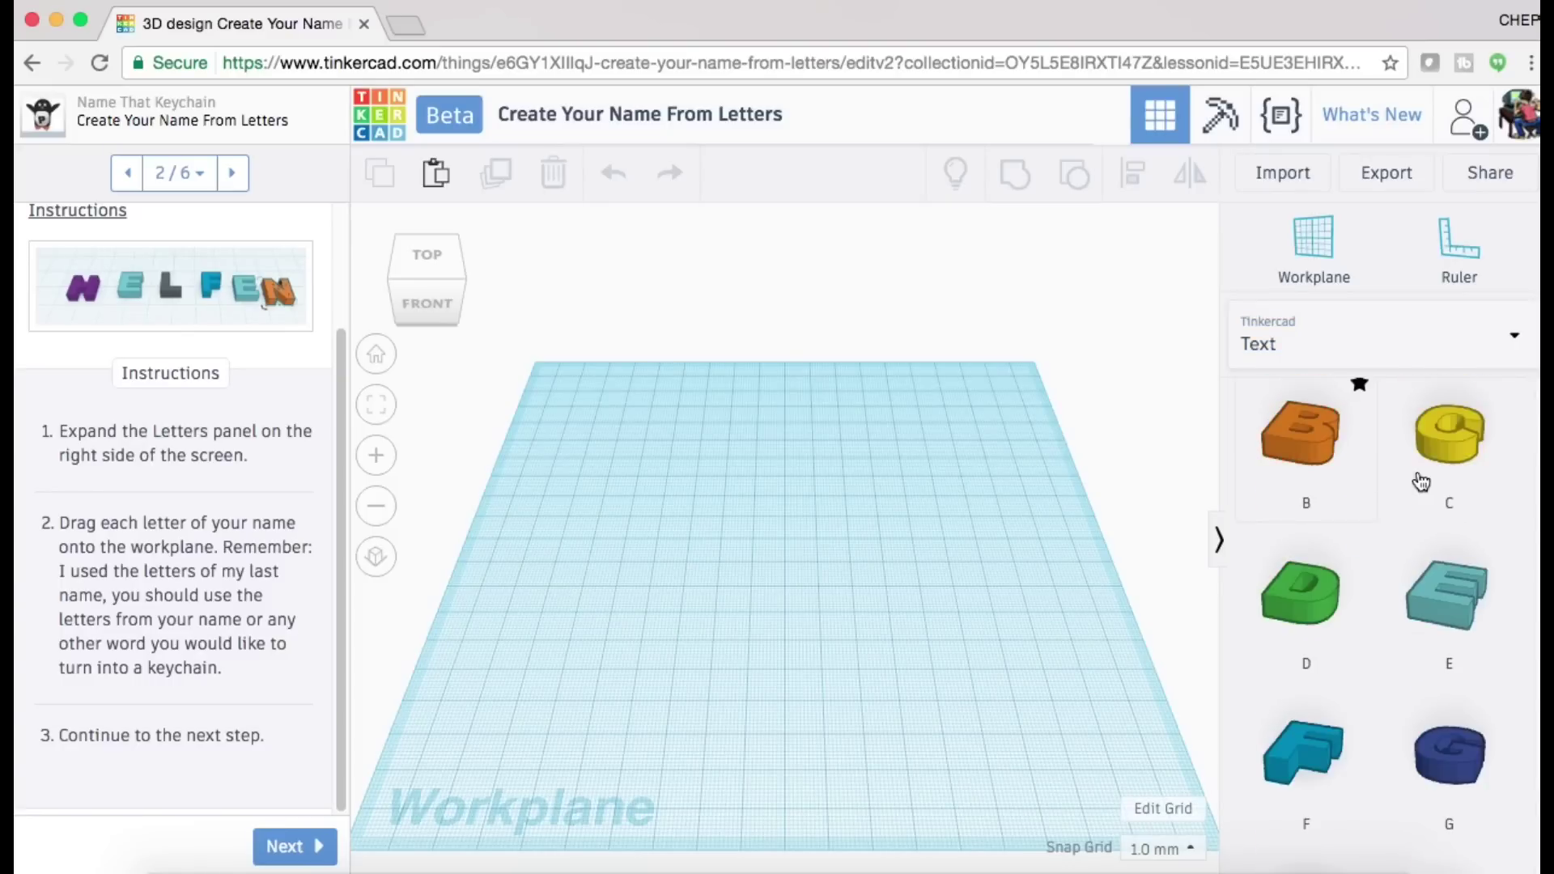
{"action": "left_click_drag", "start_coordinate": [1422, 483], "coordinate": [647, 554]}
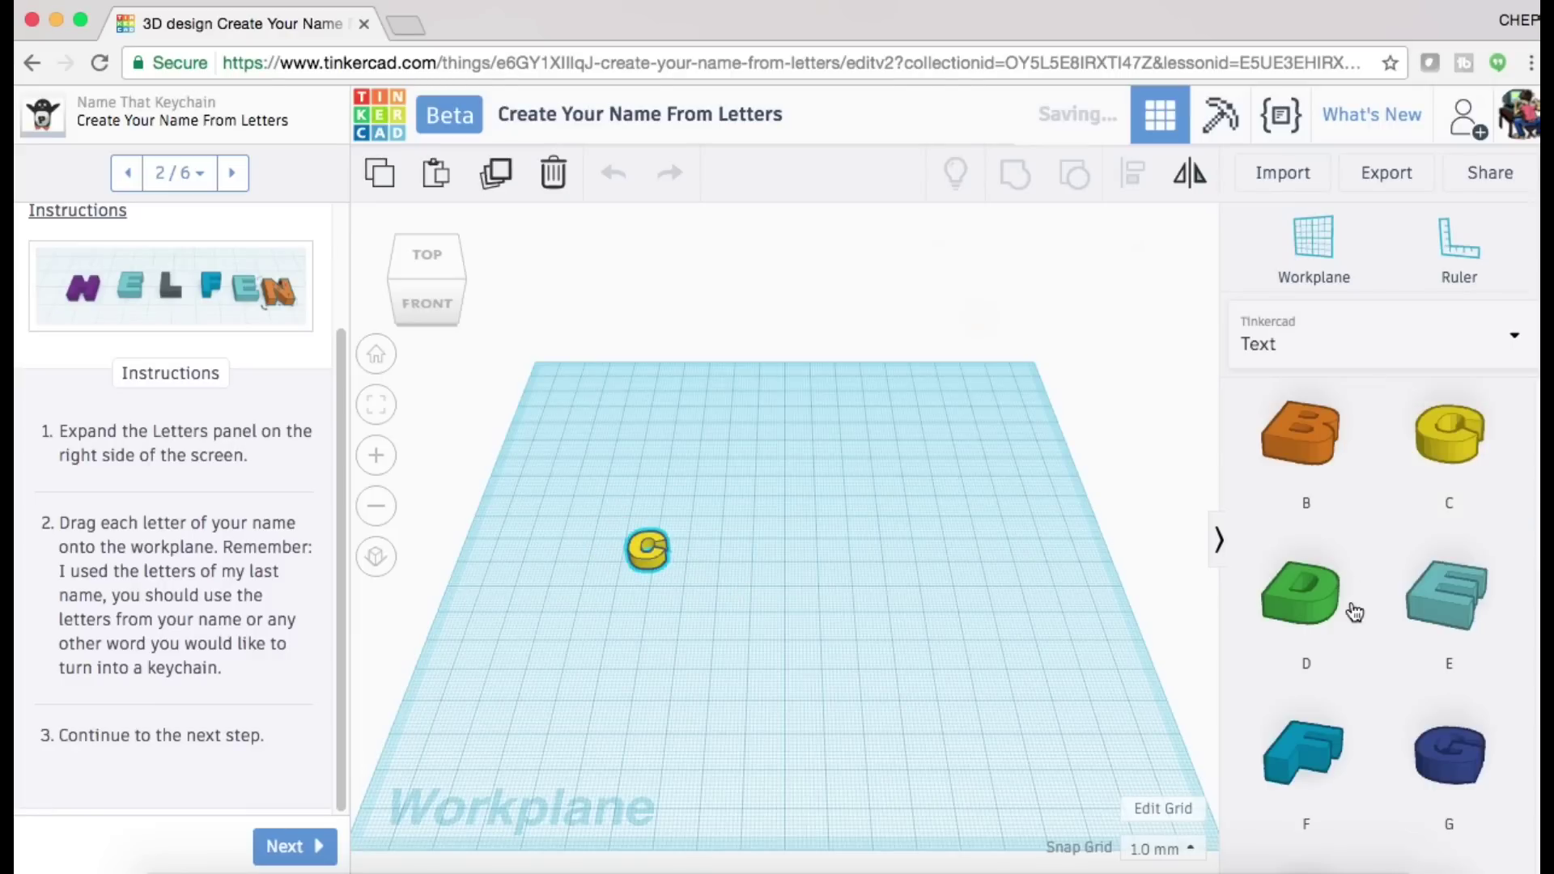
{"action": "scroll", "coordinate": [1353, 610], "scroll_direction": "down", "scroll_amount": 4}
{"action": "scroll", "coordinate": [1354, 611], "scroll_direction": "down", "scroll_amount": 2}
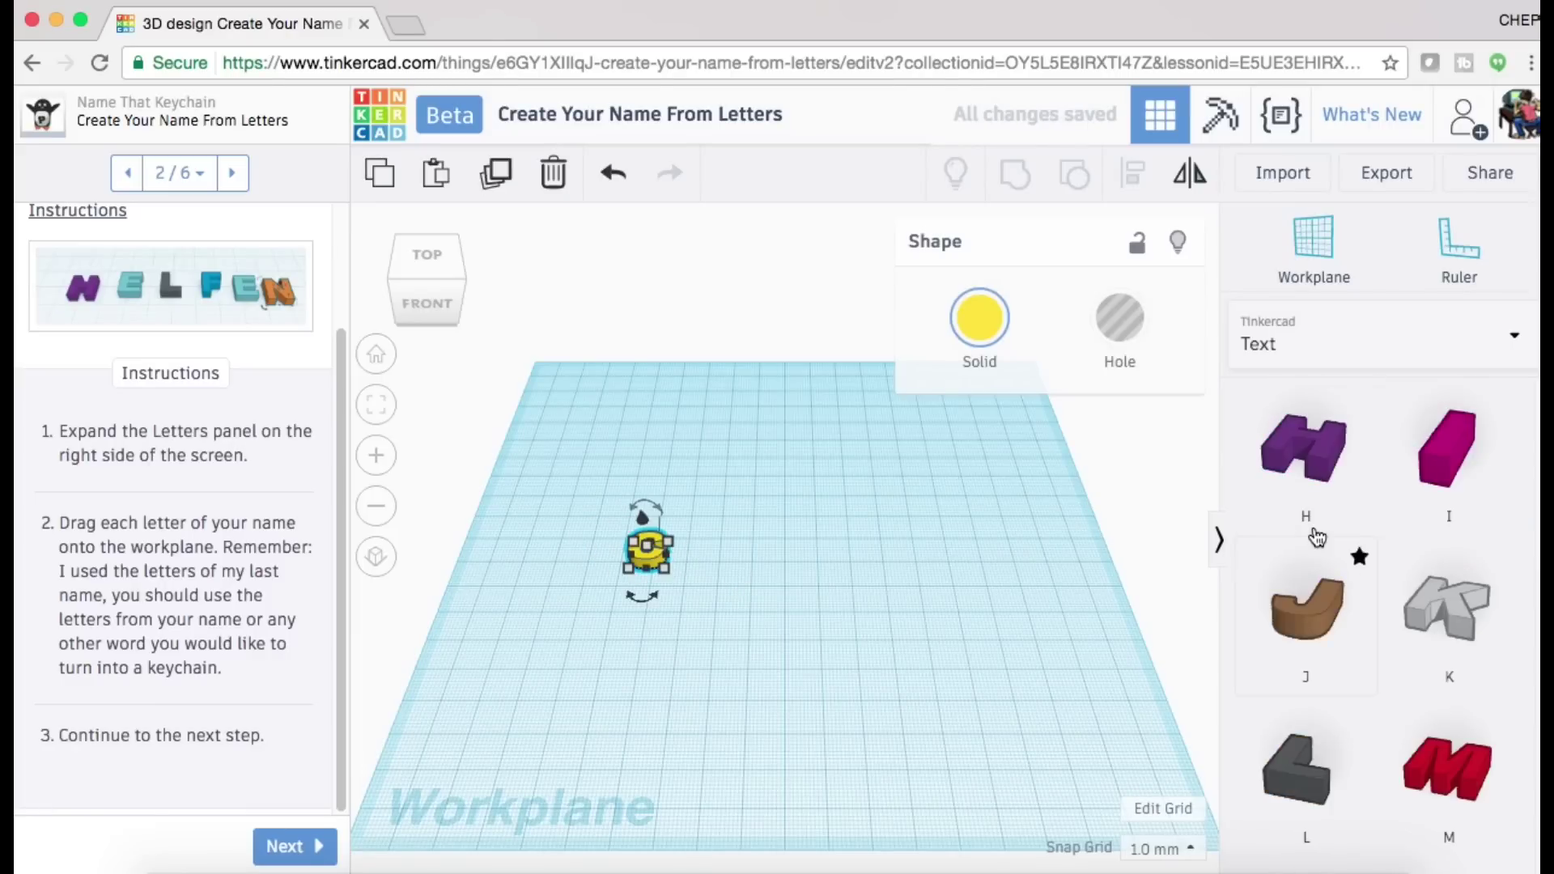
{"action": "left_click_drag", "start_coordinate": [1311, 464], "coordinate": [691, 556]}
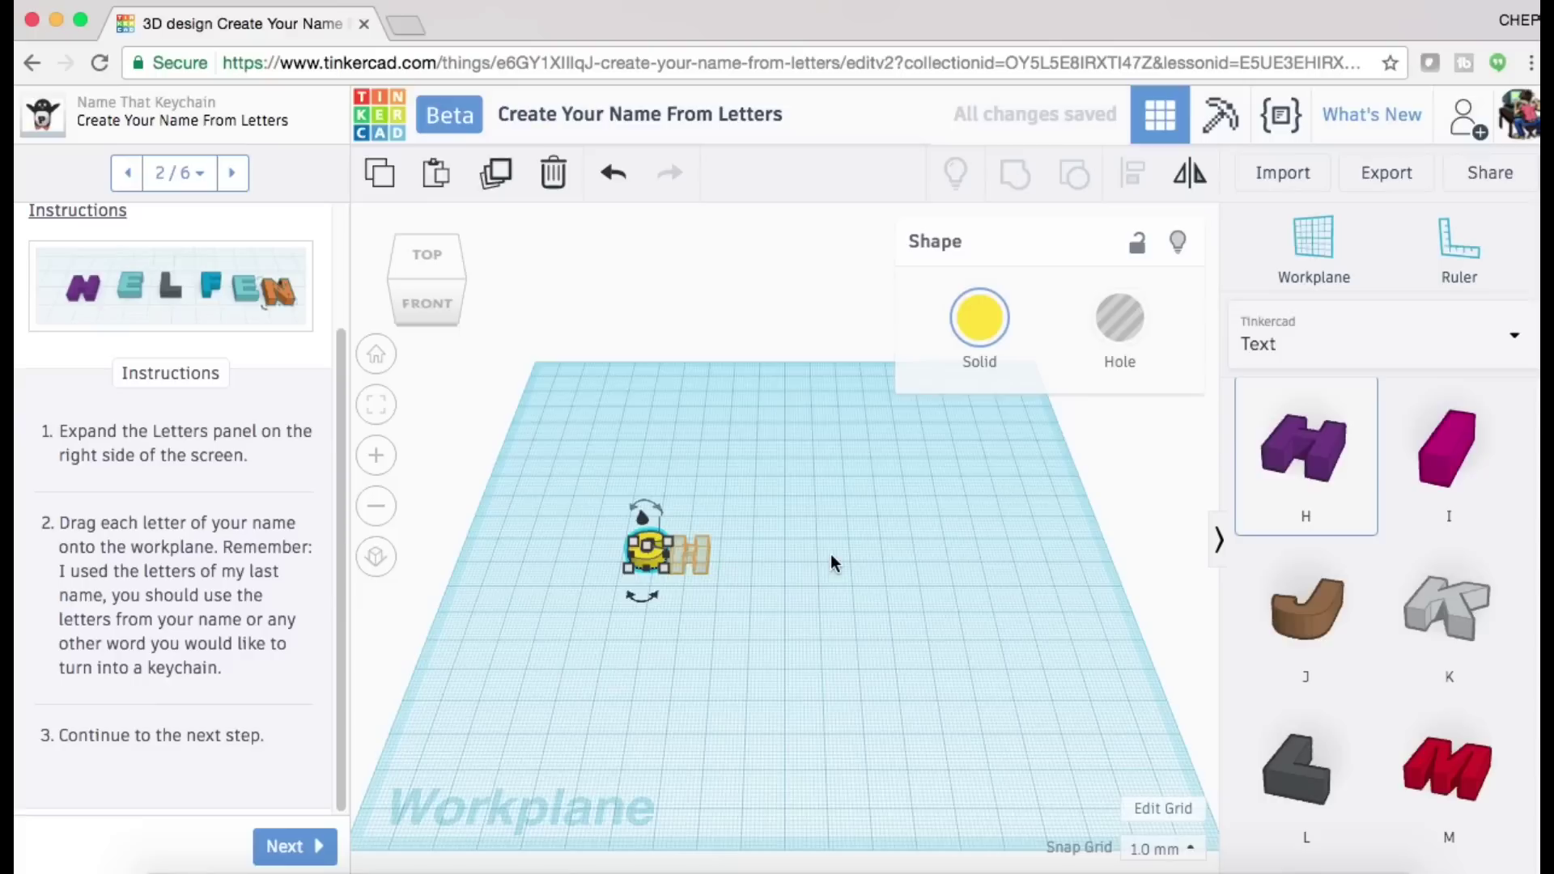
- Extend the row on the workplane by placing the letters U, C and K to the right of the H
{"action": "scroll", "coordinate": [1357, 598], "scroll_direction": "down", "scroll_amount": 7}
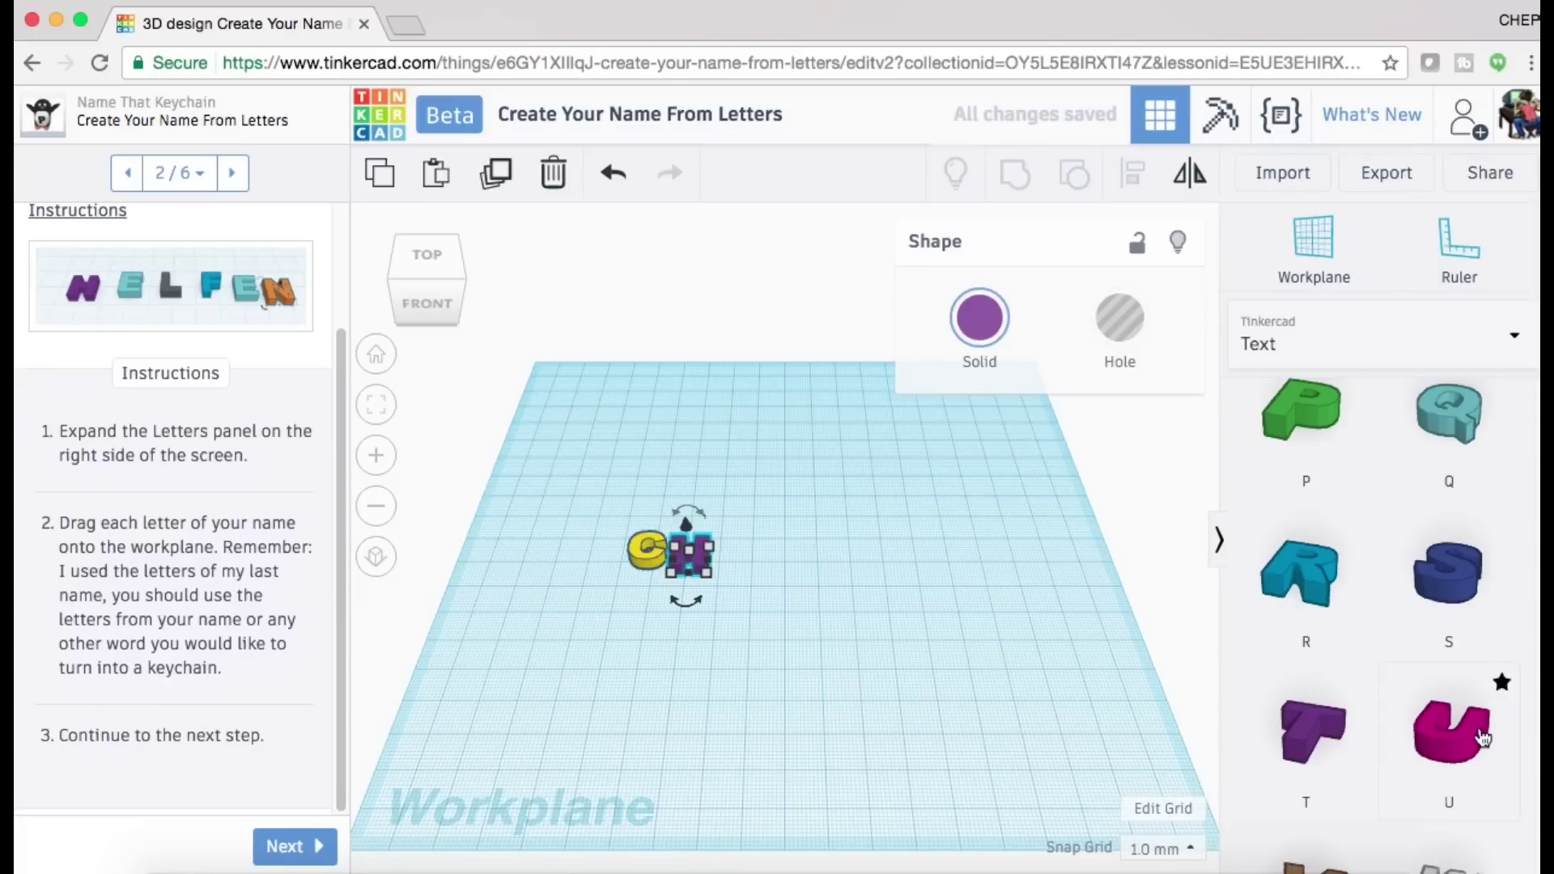
{"action": "left_click_drag", "start_coordinate": [1494, 686], "coordinate": [746, 558]}
{"action": "scroll", "coordinate": [1337, 567], "scroll_direction": "up", "scroll_amount": 15}
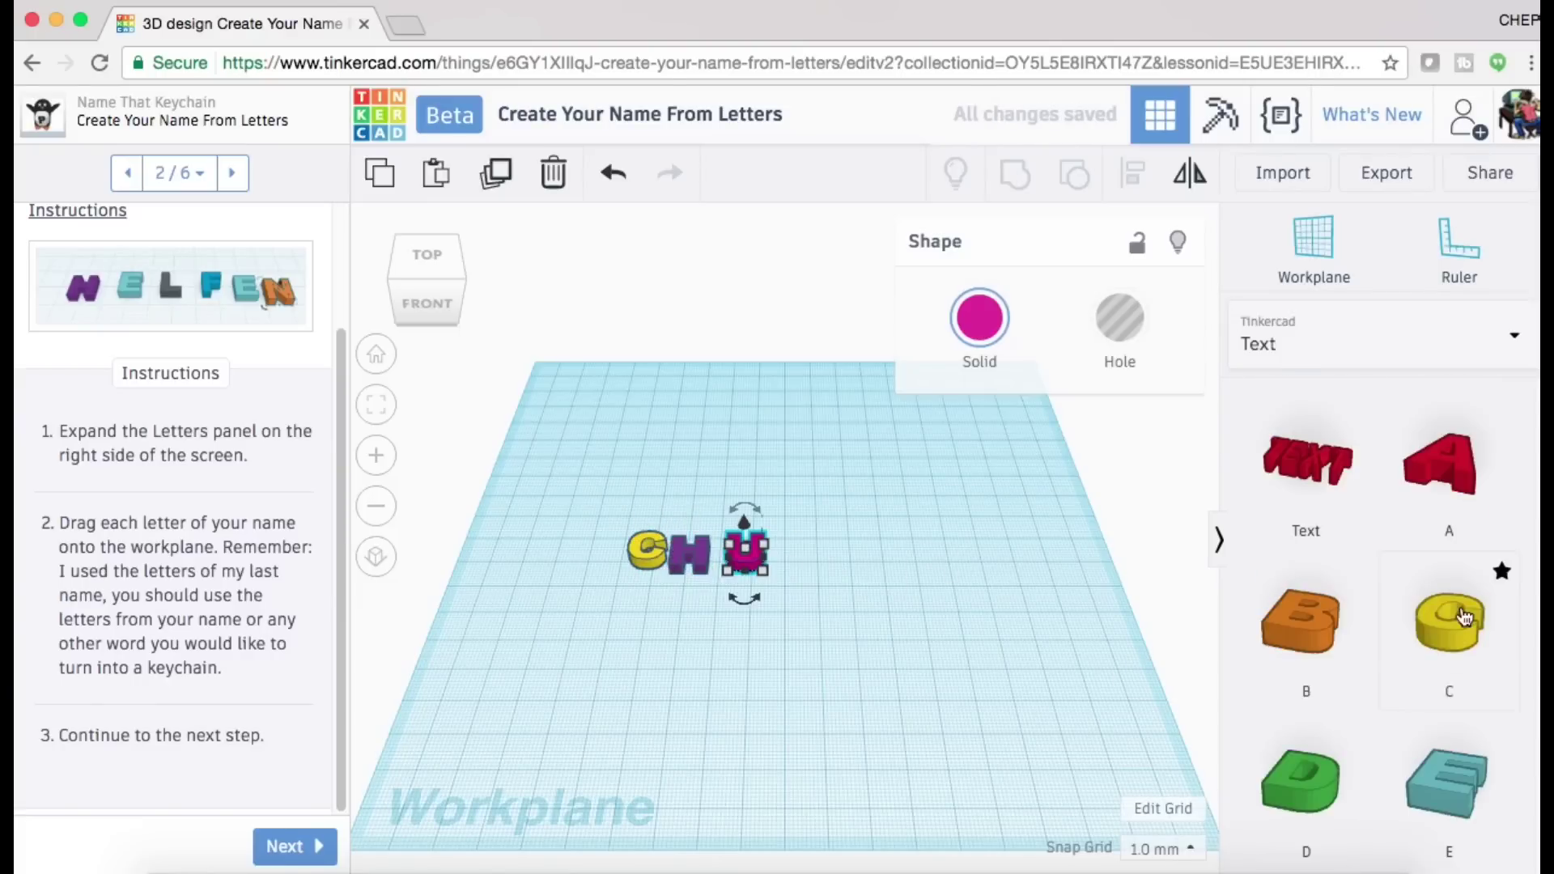
{"action": "left_click_drag", "start_coordinate": [1449, 624], "coordinate": [810, 565]}
{"action": "scroll", "coordinate": [1333, 648], "scroll_direction": "down", "scroll_amount": 12}
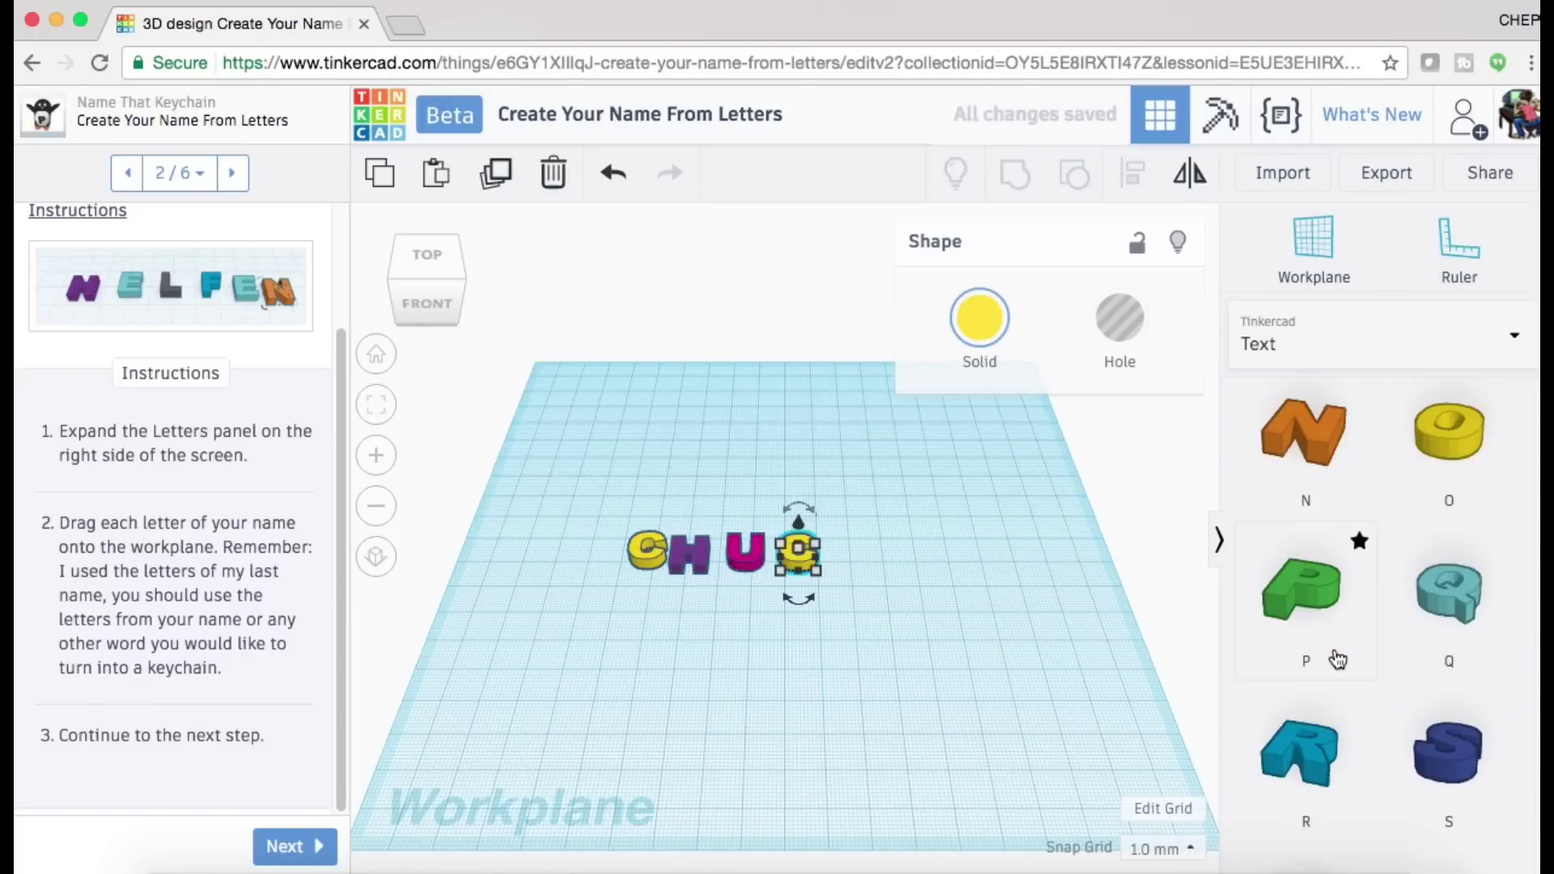
{"action": "scroll", "coordinate": [1336, 640], "scroll_direction": "up", "scroll_amount": 5}
{"action": "left_click_drag", "start_coordinate": [1429, 567], "coordinate": [887, 566]}
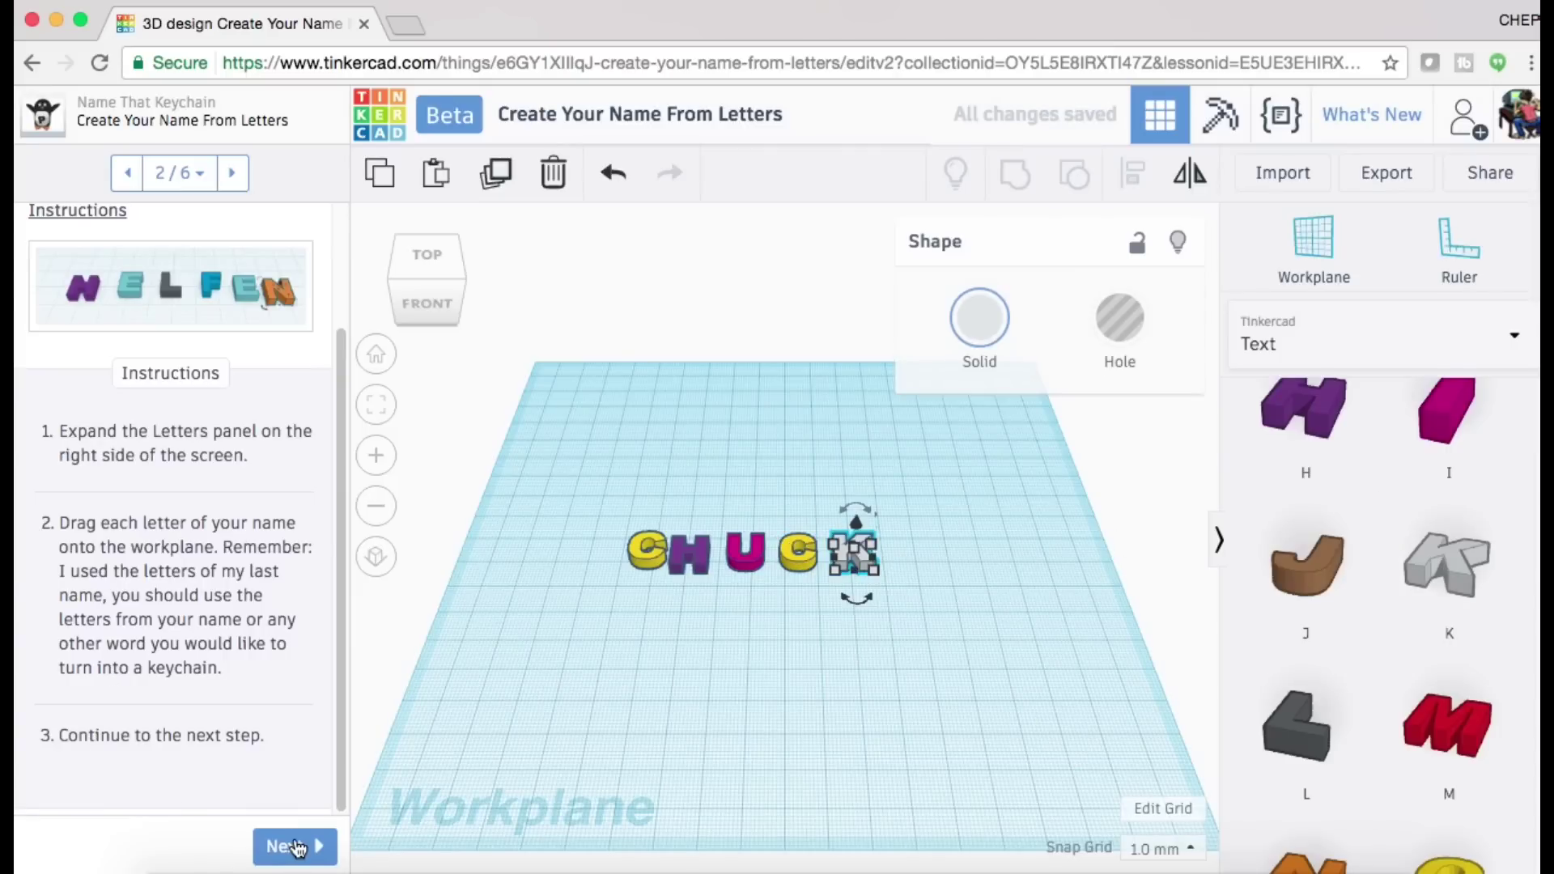
- Continue to the Align Your Letters page and align all five letters along their bottom edges
{"action": "left_click", "coordinate": [296, 847]}
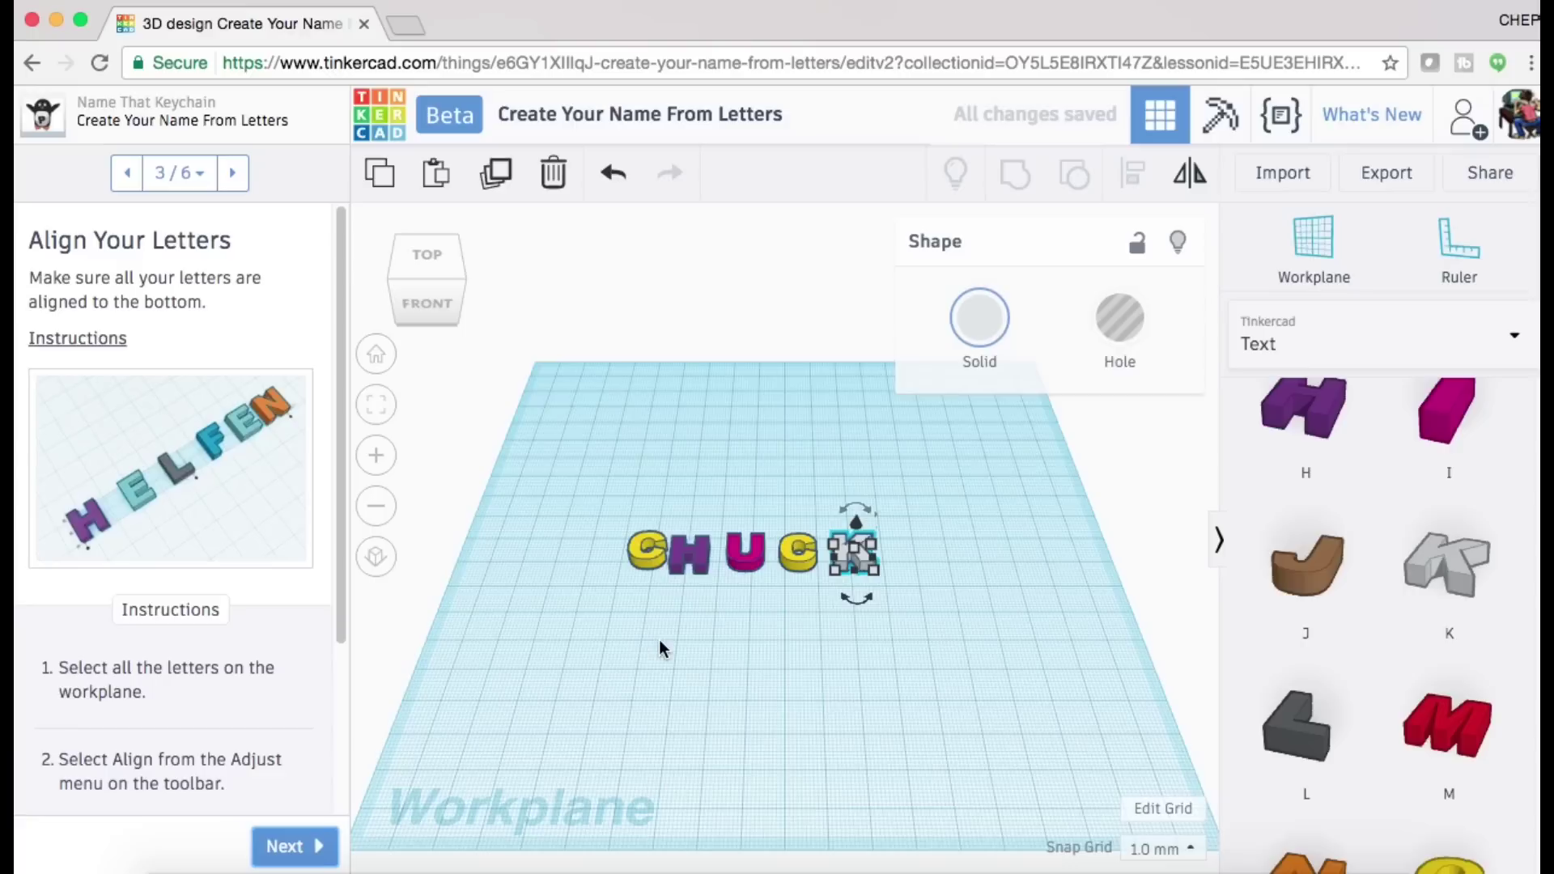
{"action": "scroll", "coordinate": [205, 703], "scroll_direction": "down", "scroll_amount": 3}
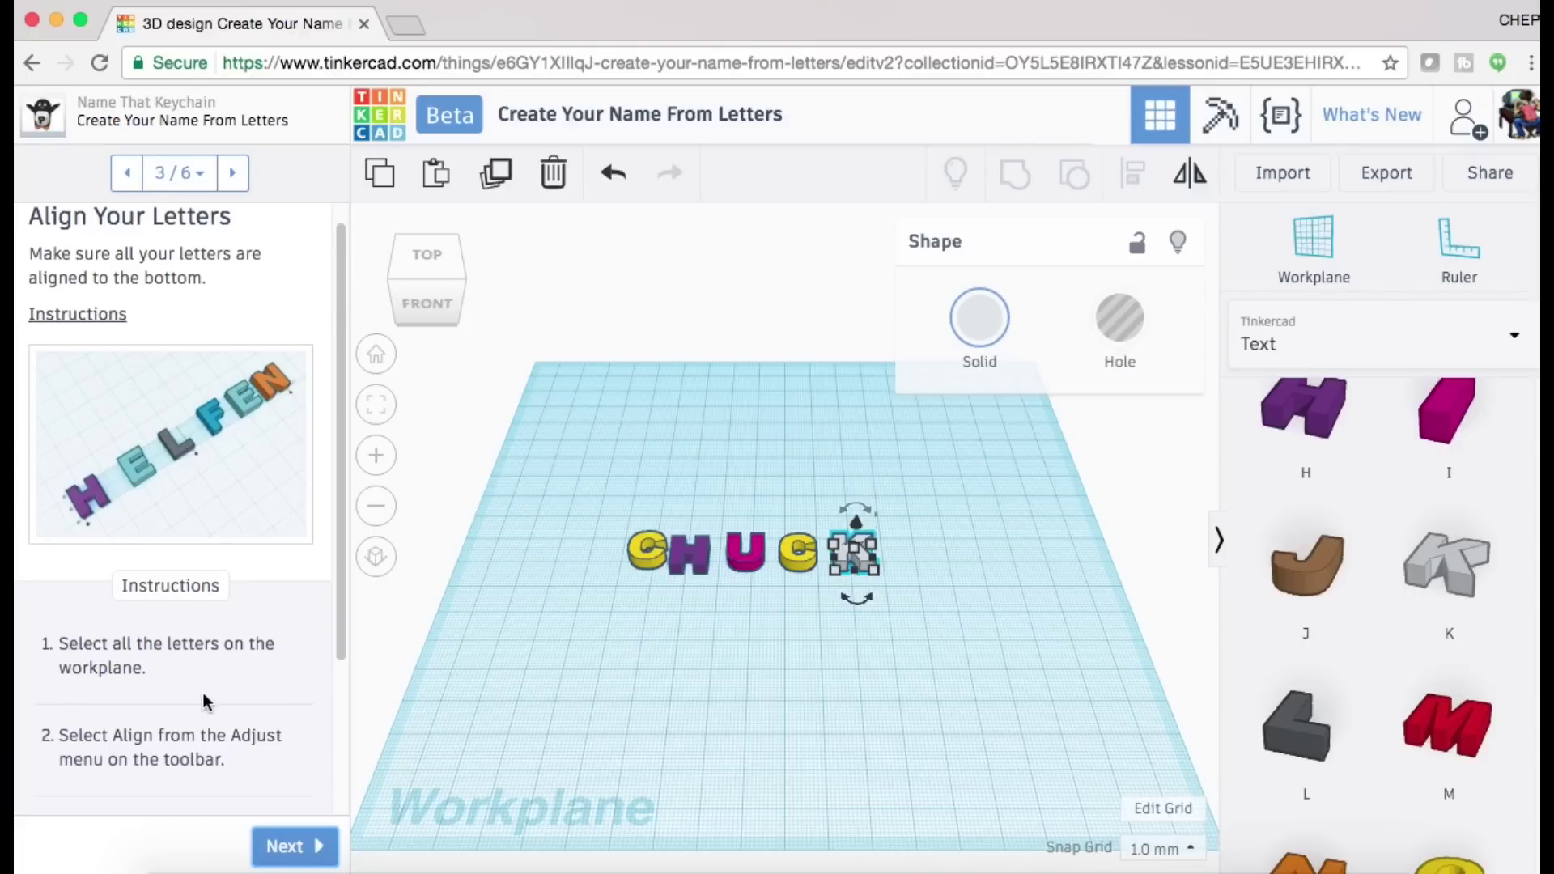
{"action": "scroll", "coordinate": [204, 703], "scroll_direction": "down", "scroll_amount": 1}
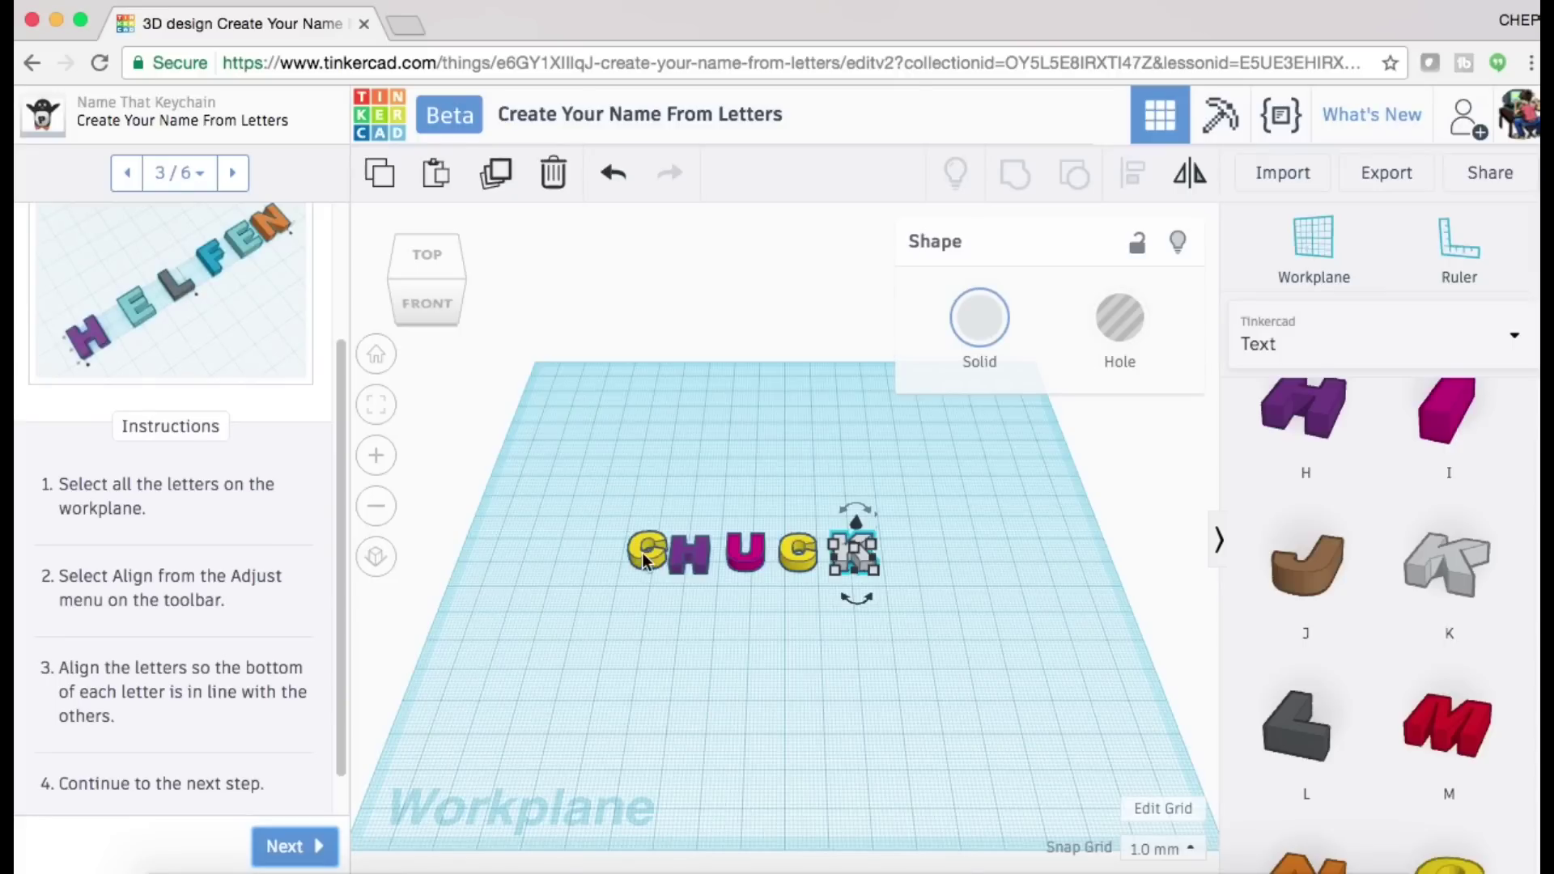
{"action": "left_click_drag", "start_coordinate": [622, 510], "coordinate": [963, 603]}
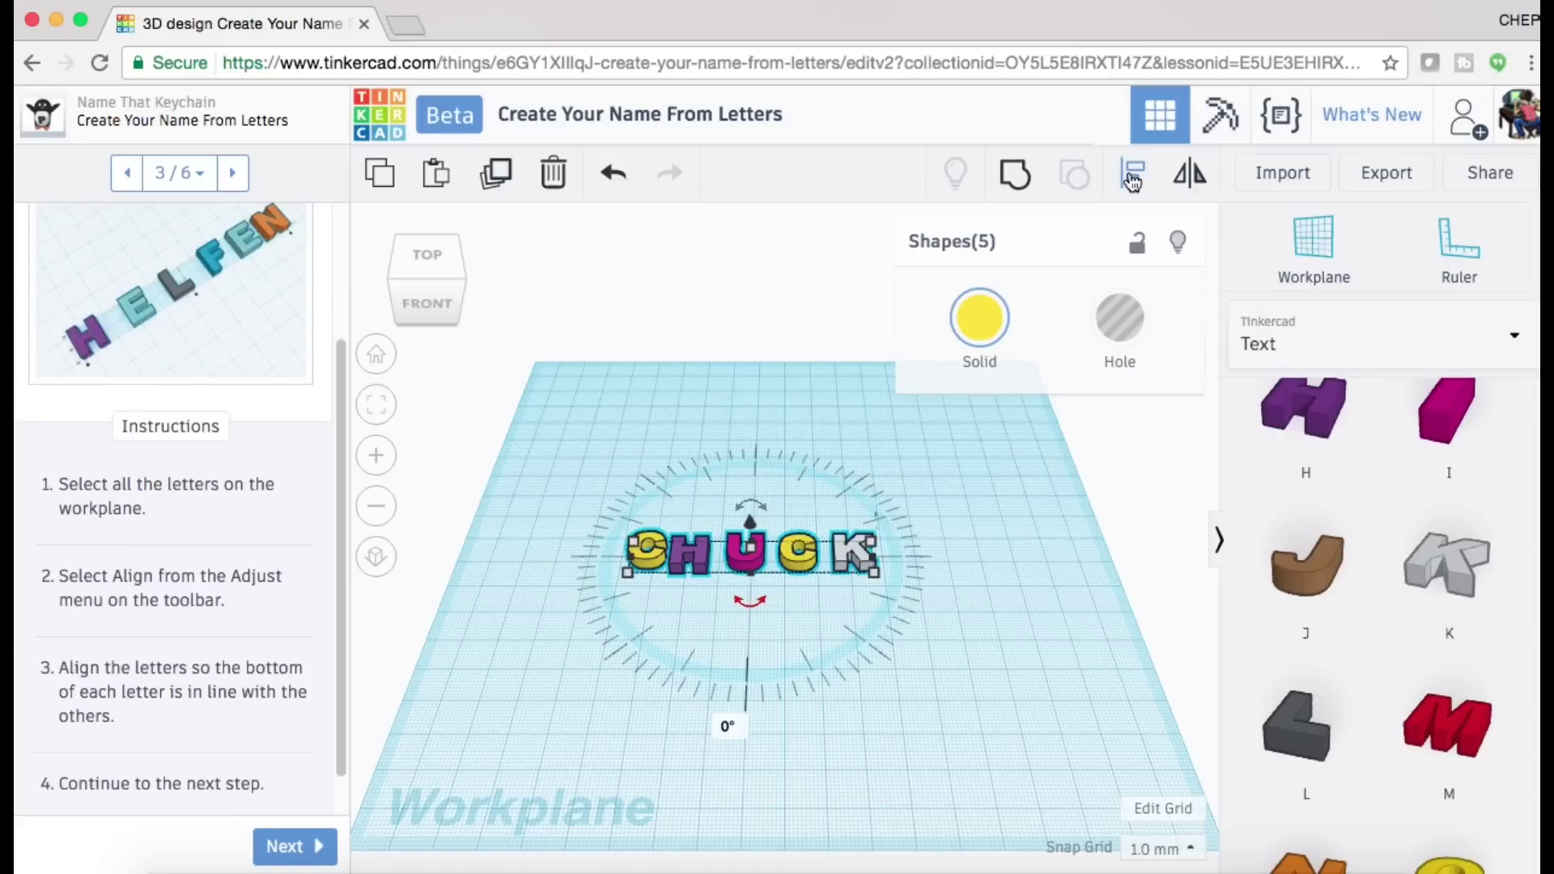
{"action": "left_click", "coordinate": [1134, 176]}
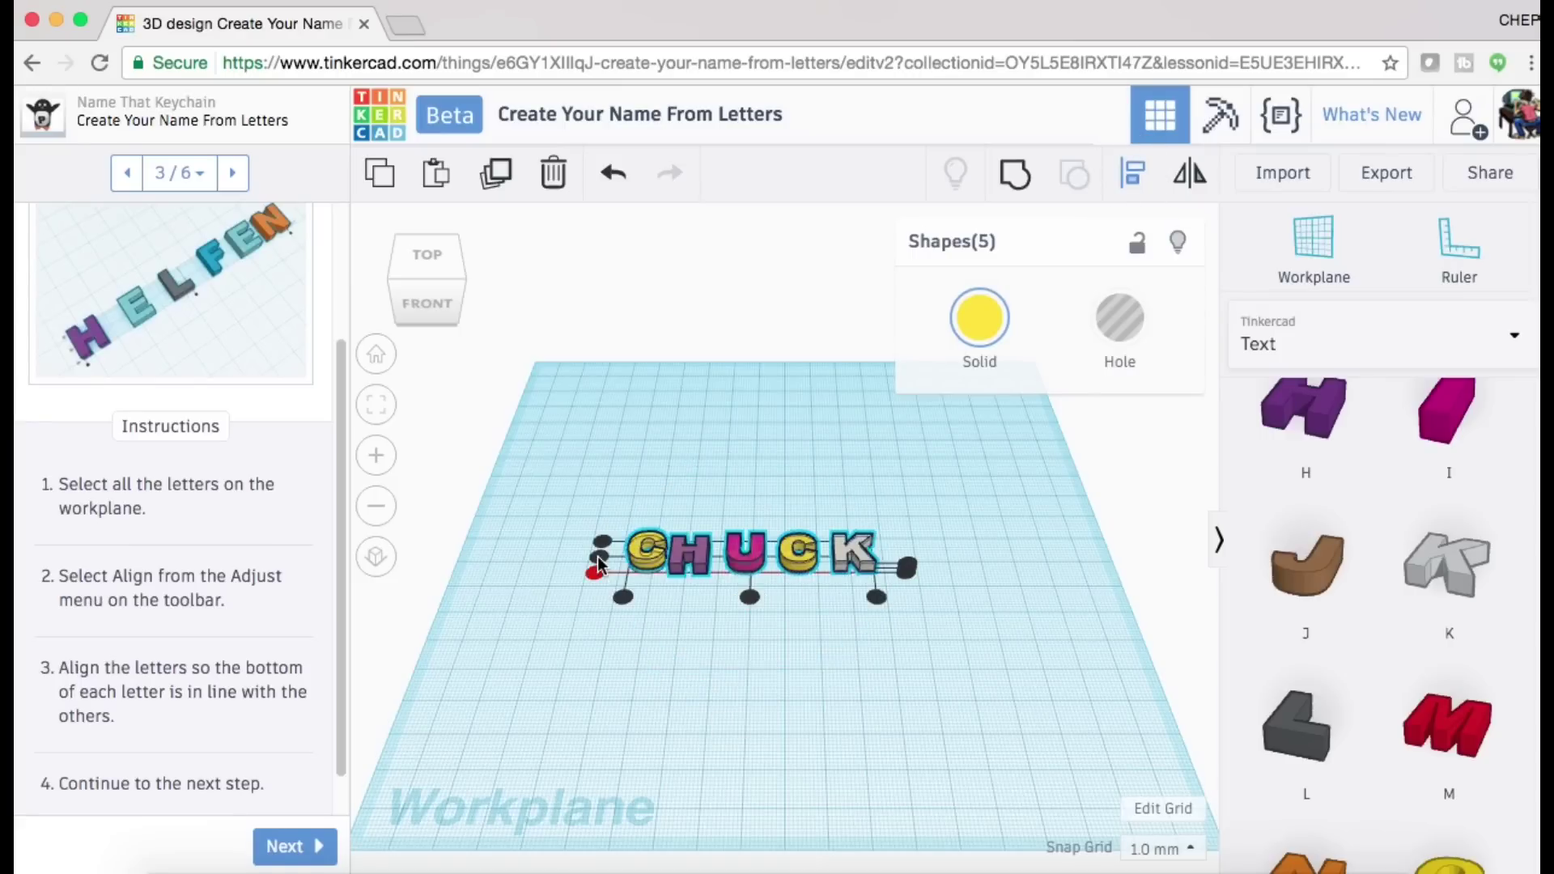
{"action": "left_click", "coordinate": [596, 569]}
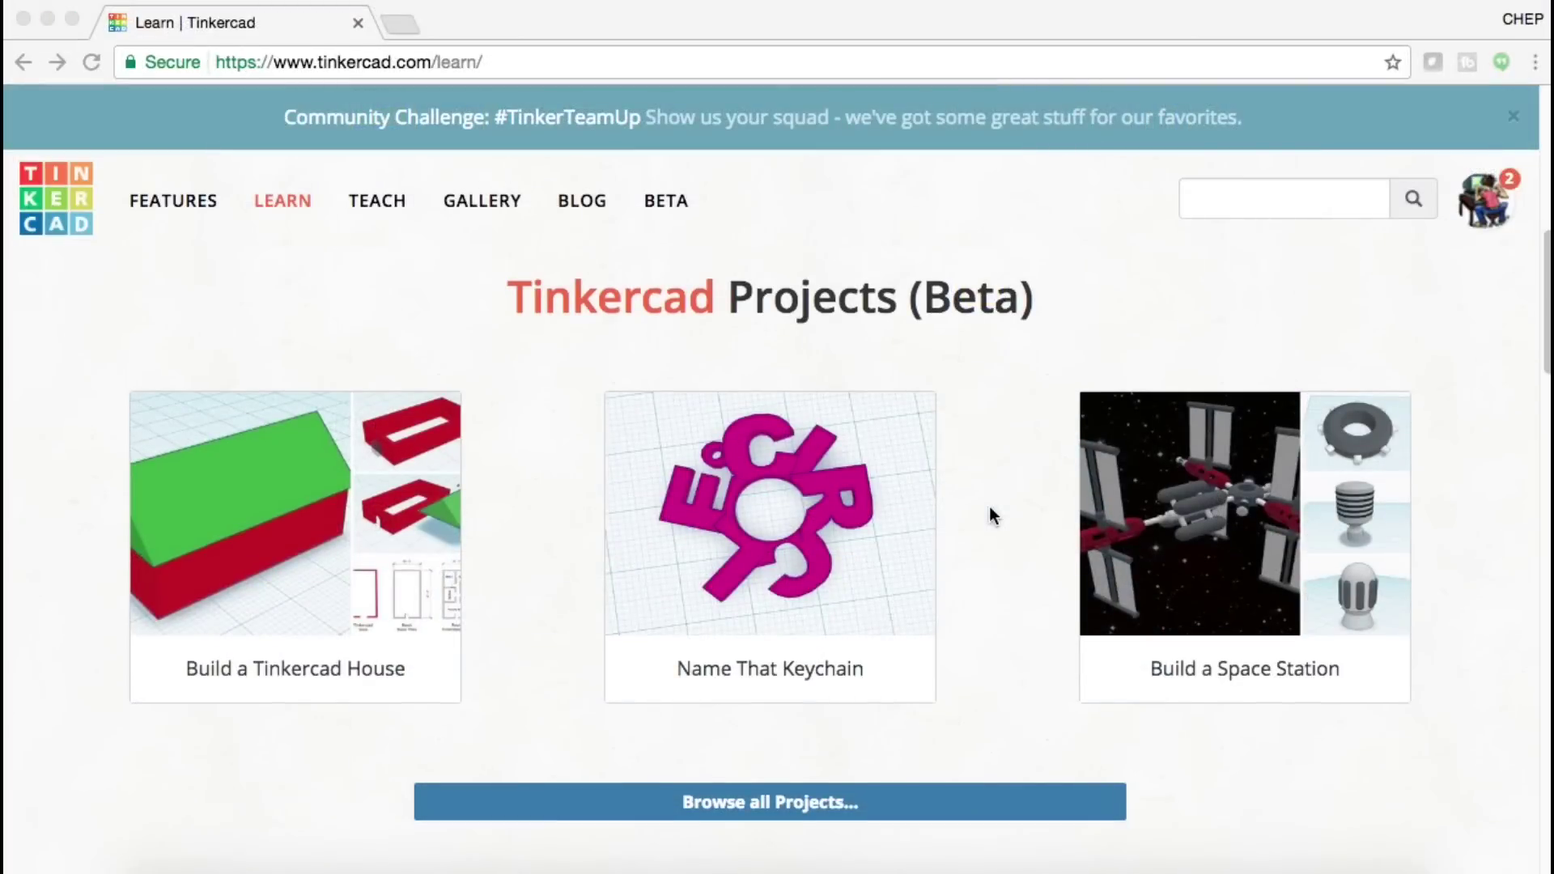
- Look through the Learn page's sections below Projects, including Tinkercad lessons and the tutorials and how-to videos
{"action": "scroll", "coordinate": [989, 507], "scroll_direction": "down", "scroll_amount": 5}
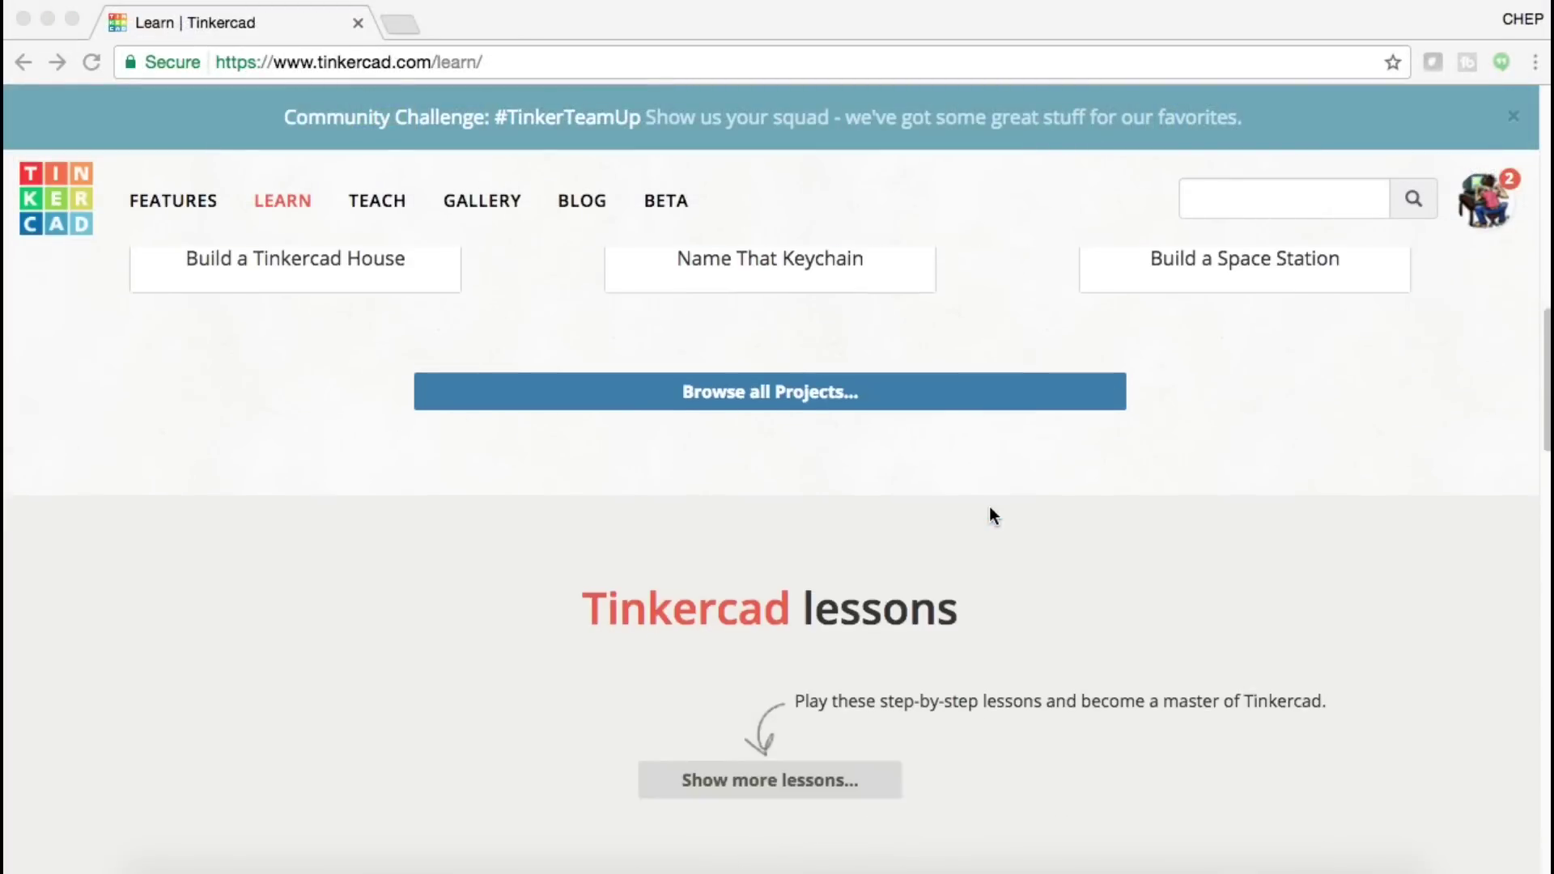
{"action": "scroll", "coordinate": [994, 516], "scroll_direction": "down", "scroll_amount": 2}
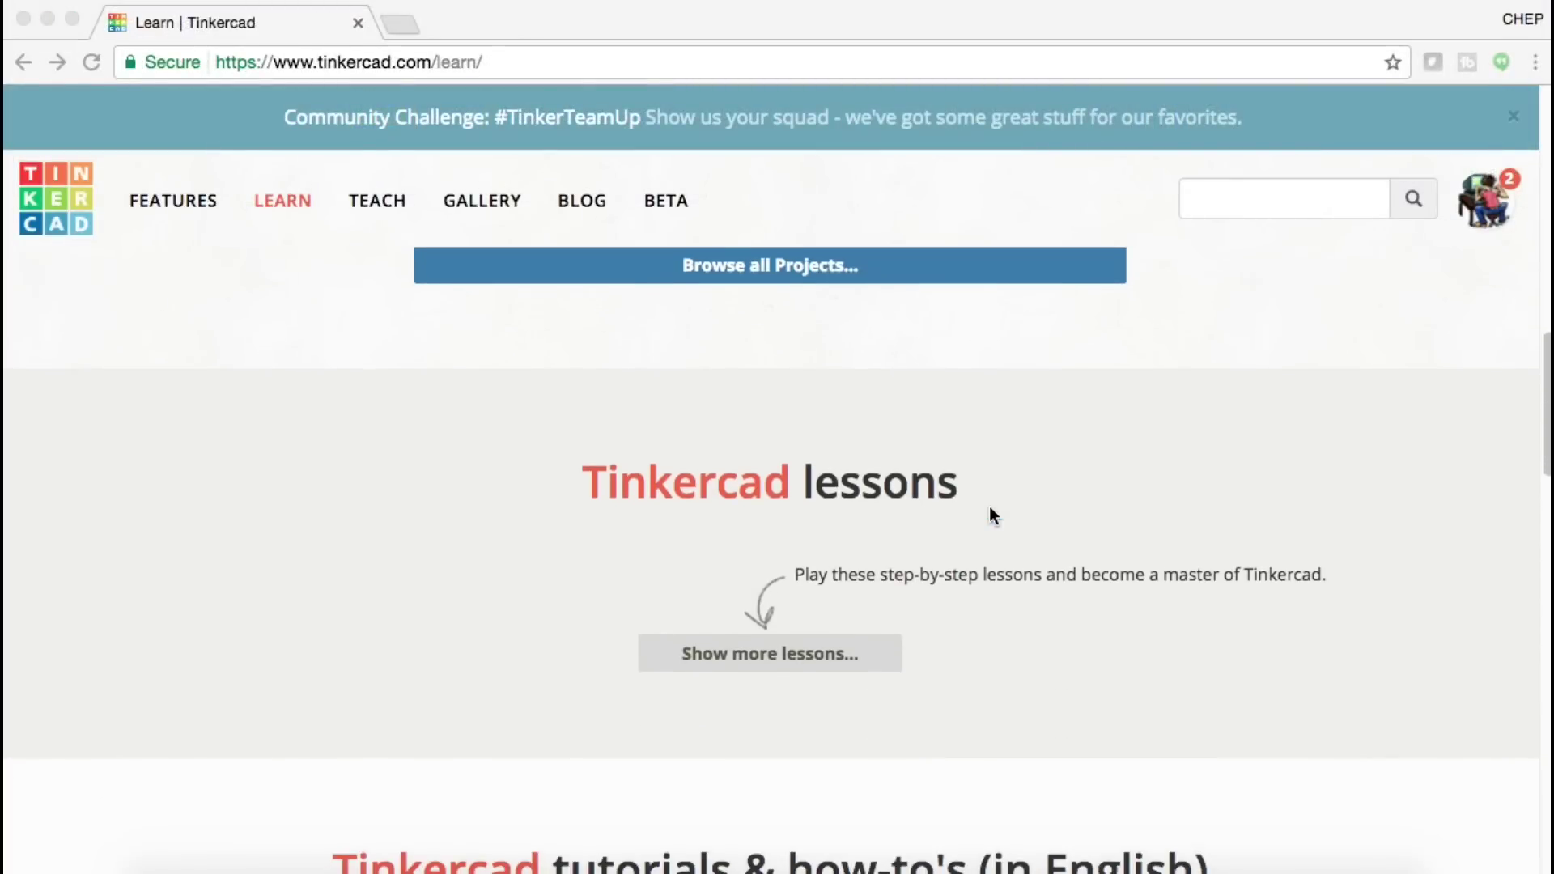
{"action": "scroll", "coordinate": [966, 629], "scroll_direction": "down", "scroll_amount": 4}
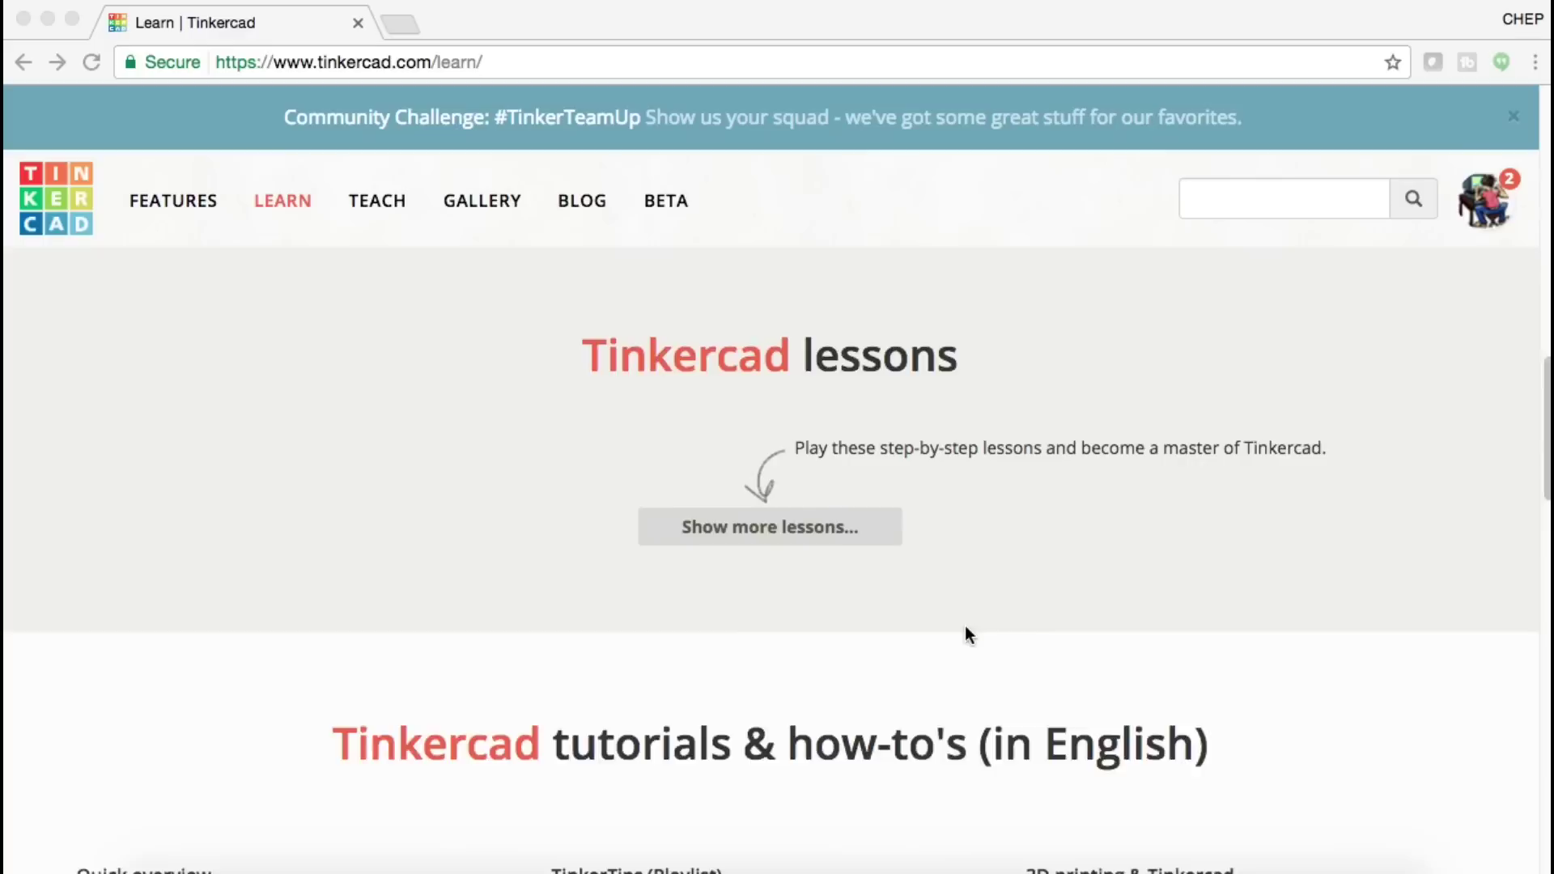
{"action": "scroll", "coordinate": [968, 634], "scroll_direction": "down", "scroll_amount": 3}
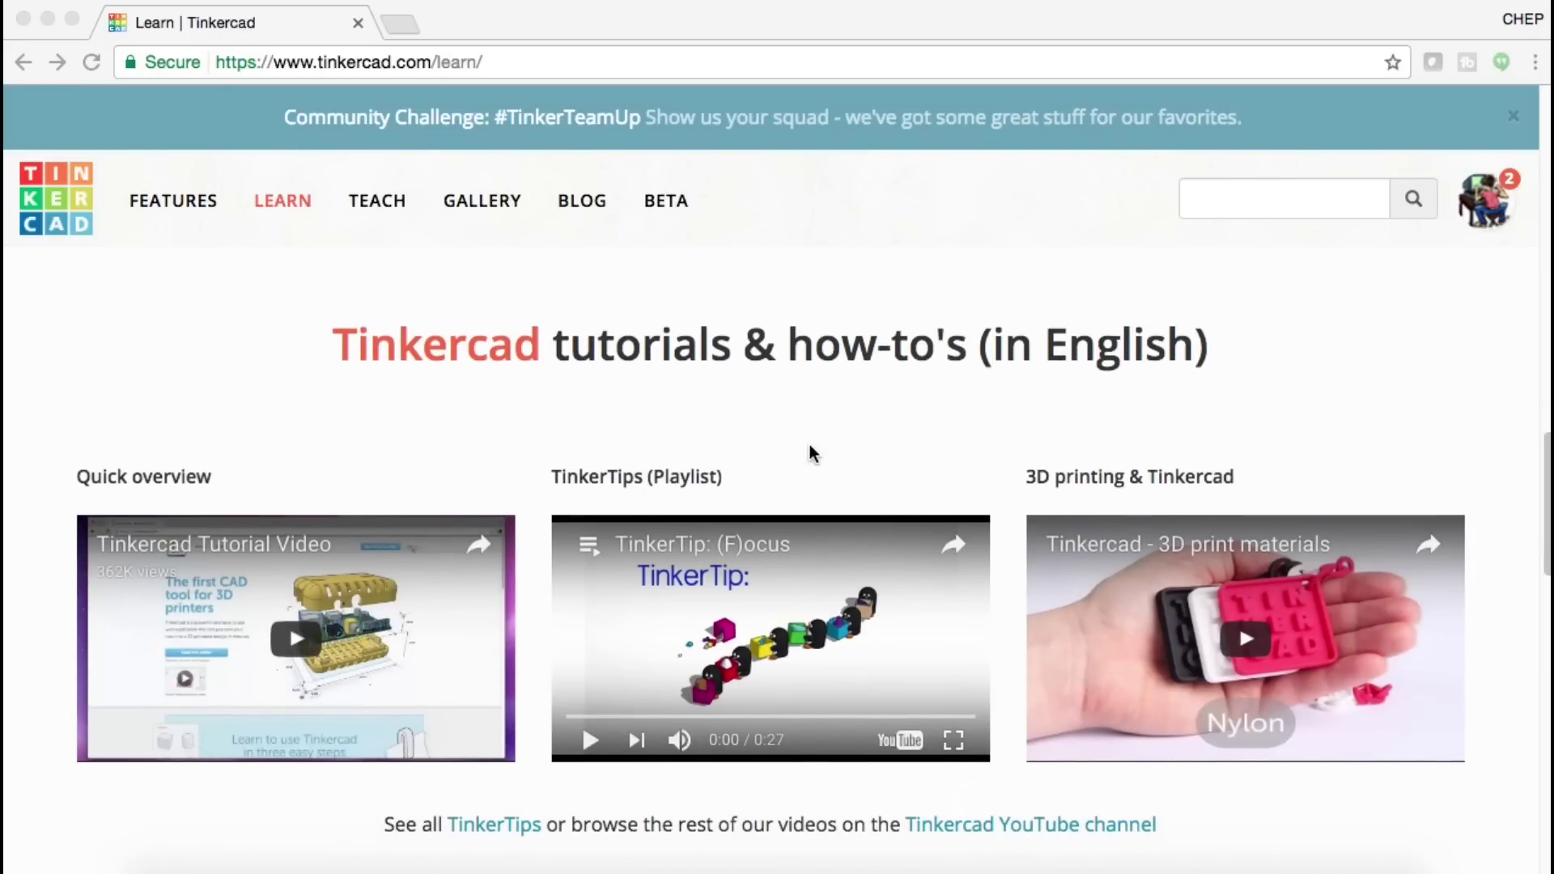
{"action": "scroll", "coordinate": [809, 447], "scroll_direction": "down", "scroll_amount": 1}
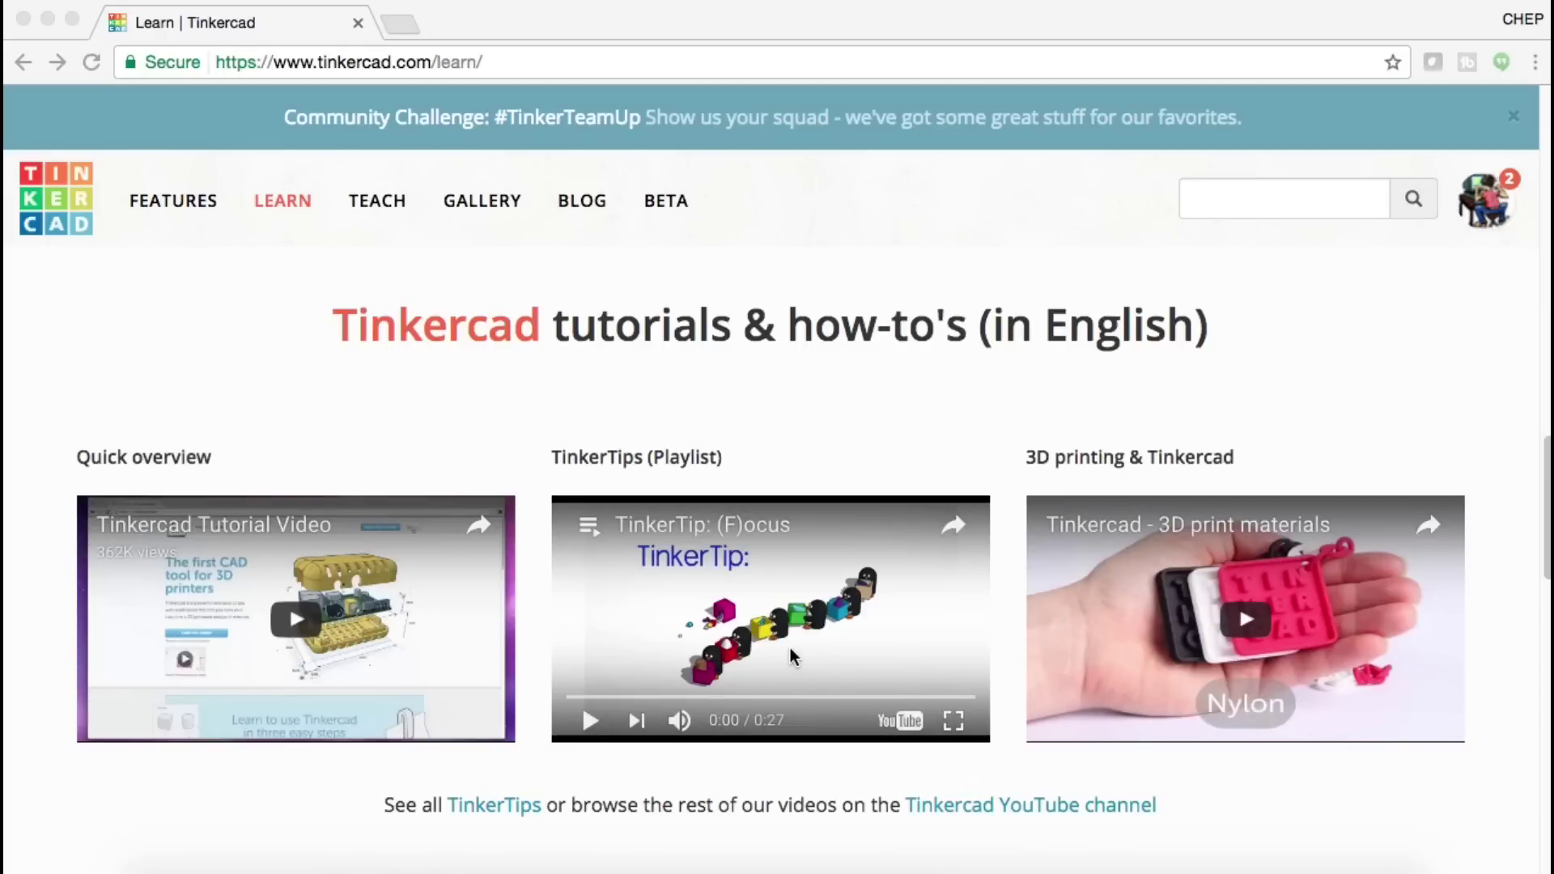
{"action": "scroll", "coordinate": [791, 652], "scroll_direction": "down", "scroll_amount": 3}
{"action": "scroll", "coordinate": [790, 649], "scroll_direction": "down", "scroll_amount": 1}
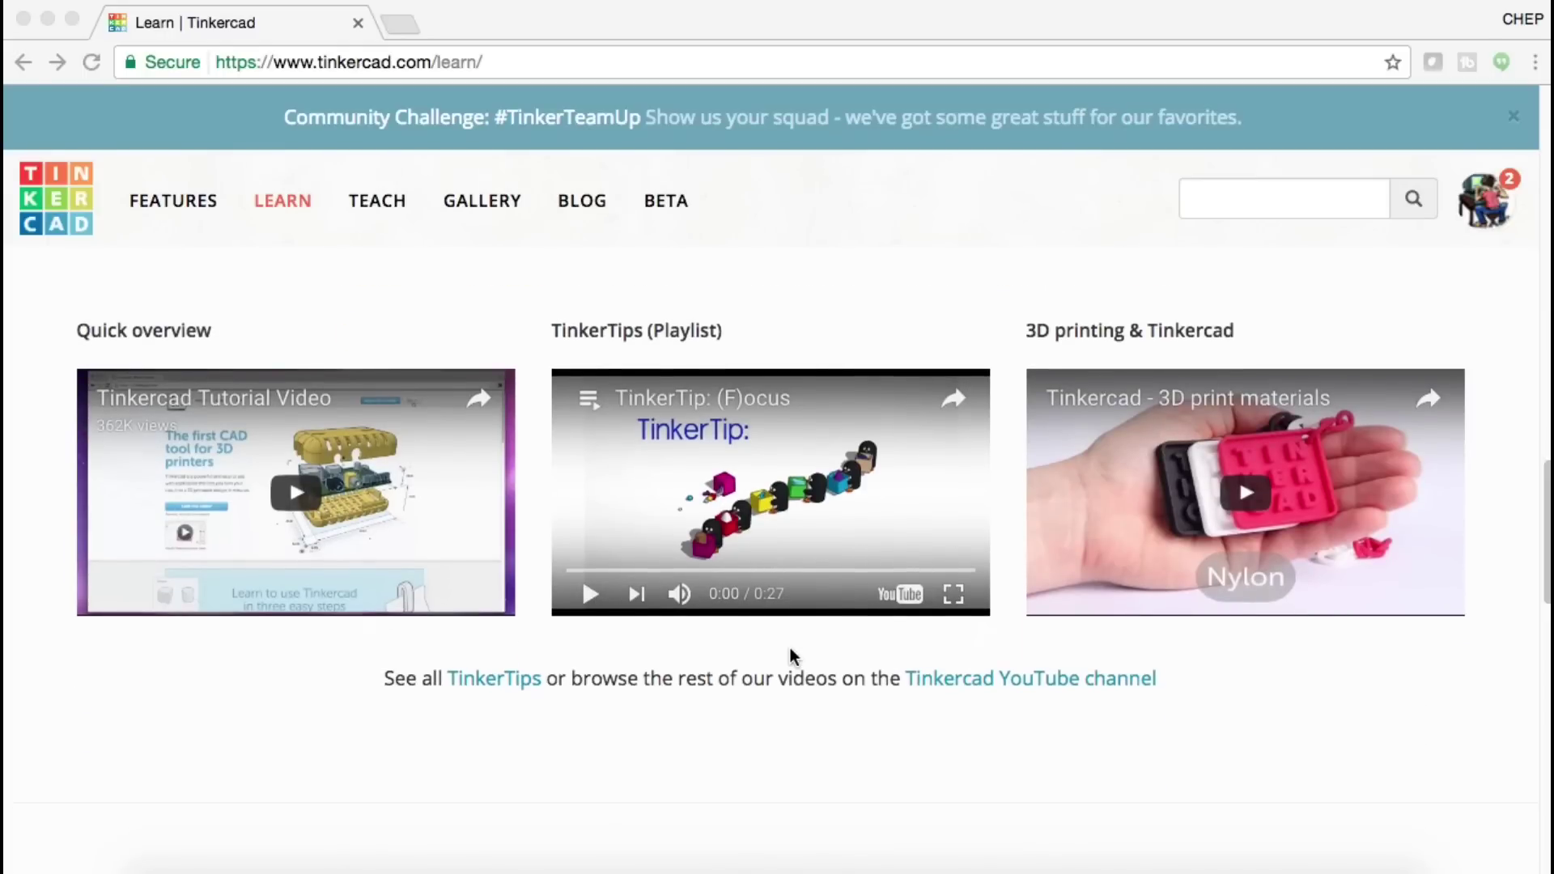